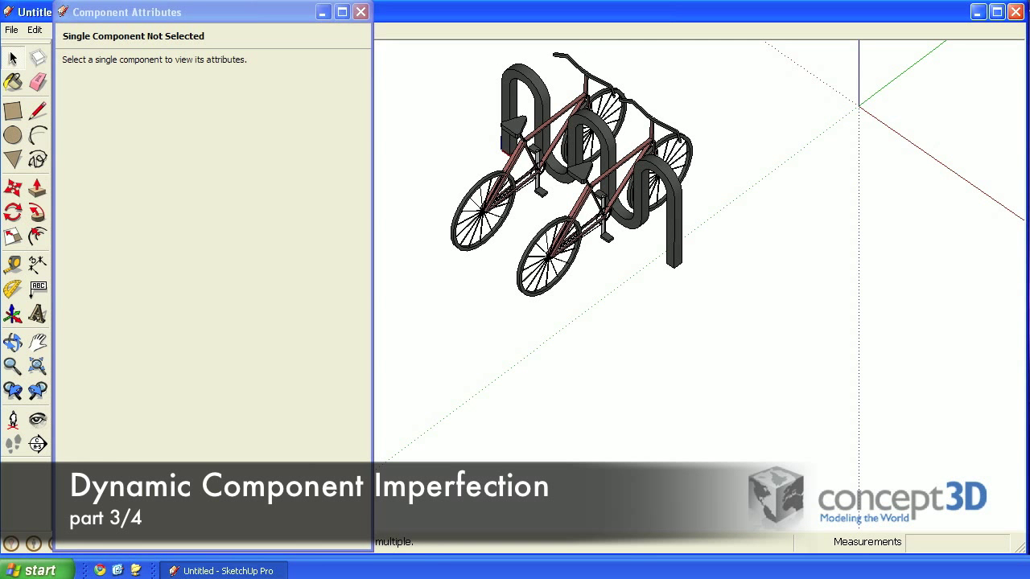
Scale the selected bike rack to 2.00 along the red axis so it regenerates with five bikes
{"action": "left_click", "coordinate": [674, 241]}
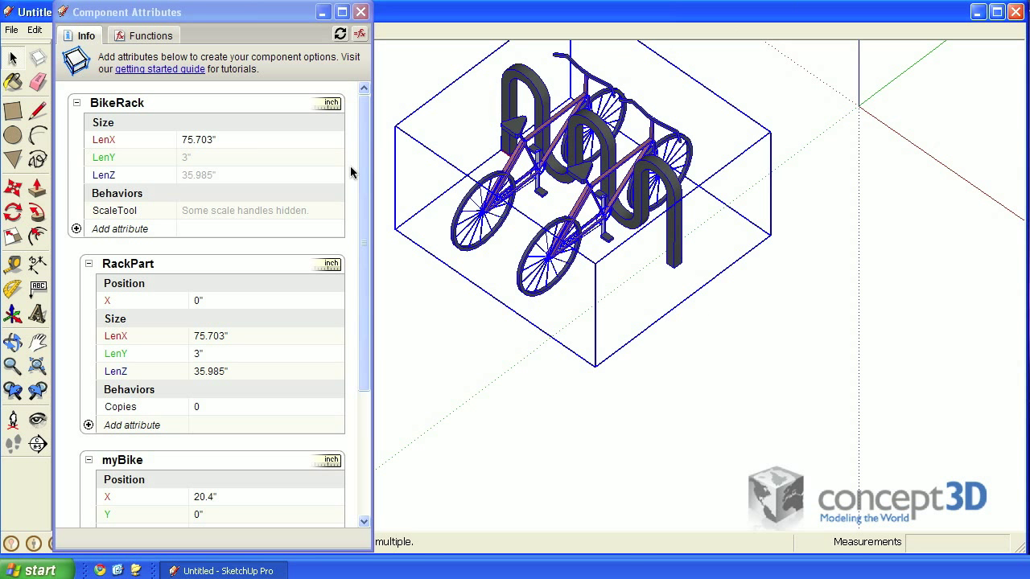
{"action": "left_click_drag", "start_coordinate": [358, 296], "coordinate": [358, 334]}
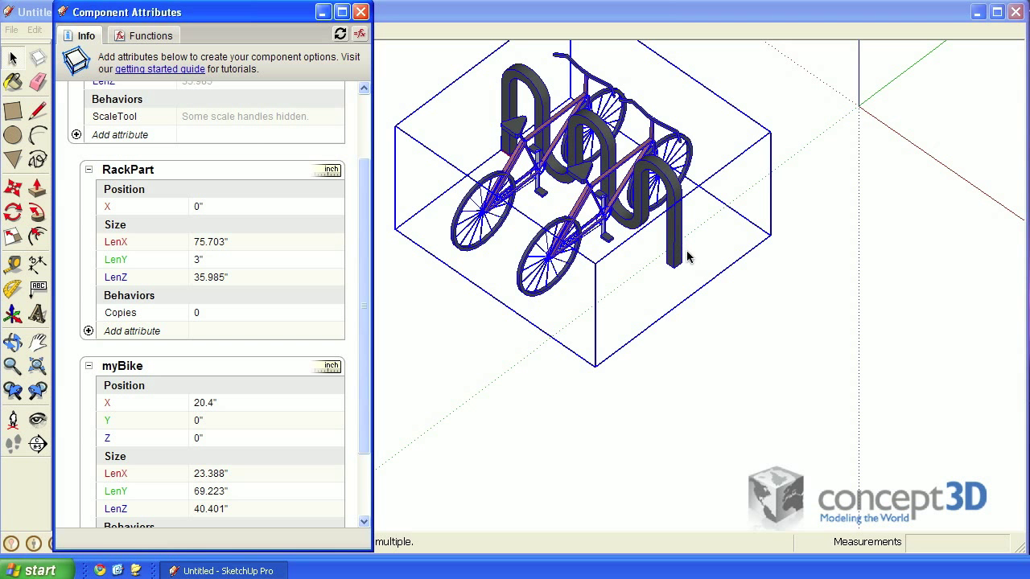
{"action": "key", "text": "s"}
{"action": "left_click_drag", "start_coordinate": [678, 246], "coordinate": [866, 472]}
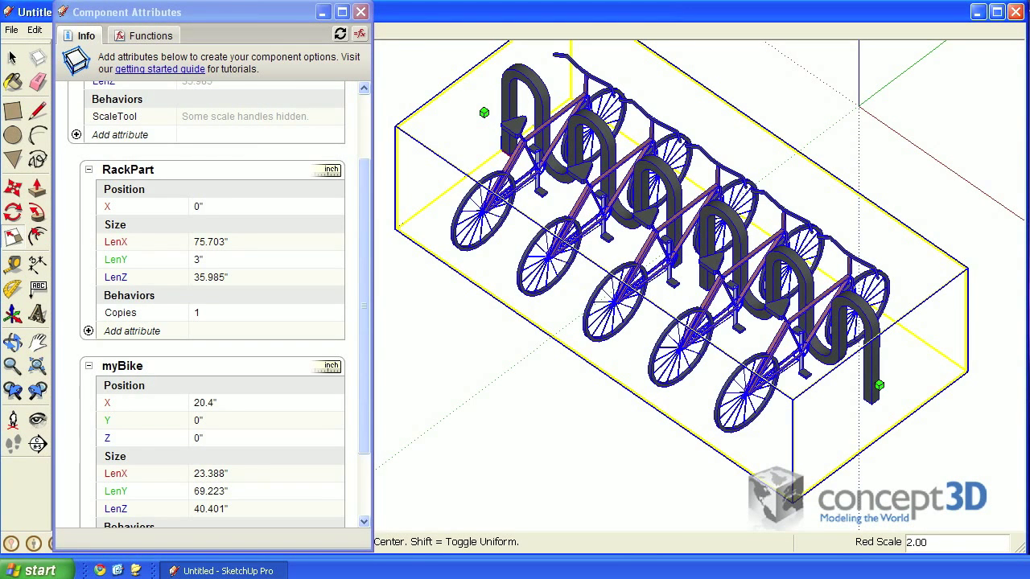
Switch Component Attributes to formula view and mark the parent references in both Copies rows
{"action": "left_click", "coordinate": [361, 36]}
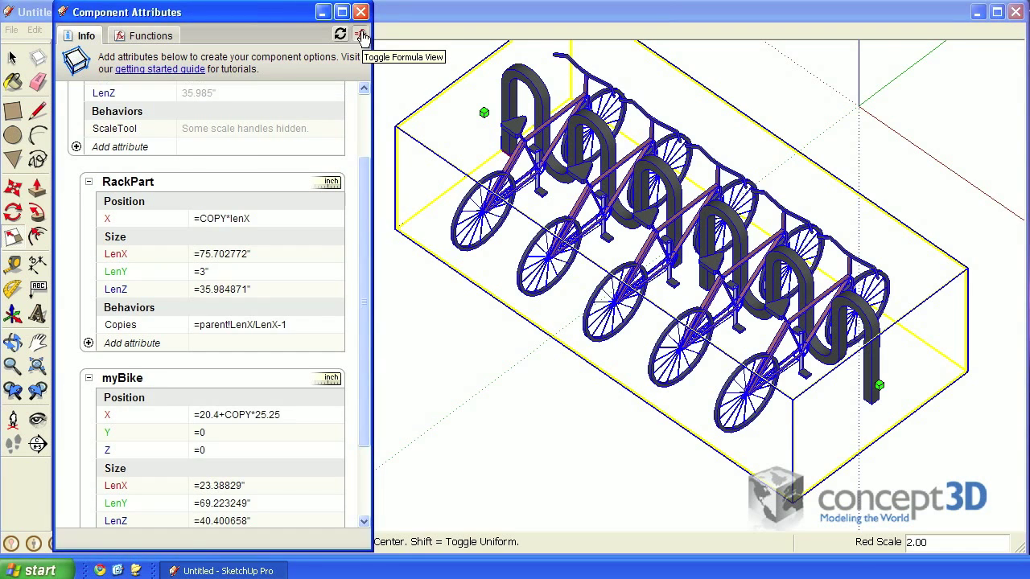
{"action": "left_click_drag", "start_coordinate": [365, 171], "coordinate": [363, 219]}
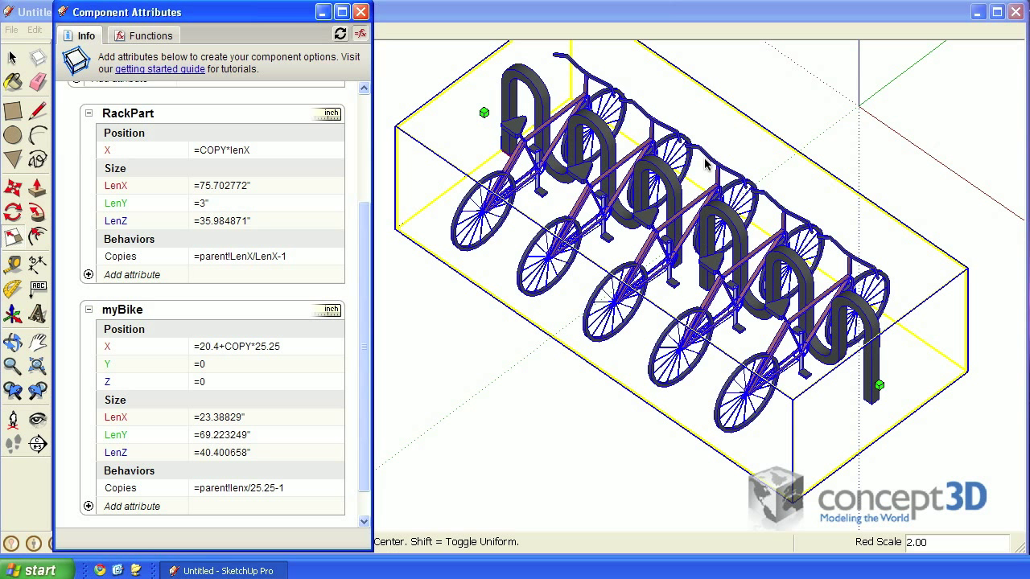
{"action": "left_click_drag", "start_coordinate": [192, 264], "coordinate": [250, 263]}
{"action": "left_click_drag", "start_coordinate": [192, 499], "coordinate": [244, 497]}
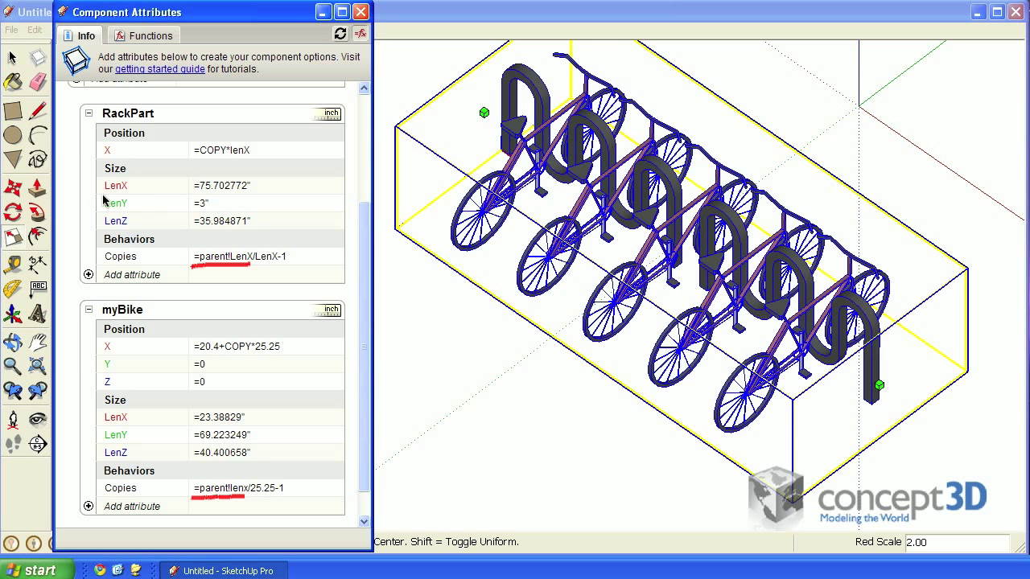
Mark the RackPart LenX value, the 25.25 spacing, and the gaps between the bikes
{"action": "mouse_move", "coordinate": [98, 194]}
{"action": "left_mouse_down"}
{"action": "mouse_move", "coordinate": [263, 199]}
{"action": "mouse_move", "coordinate": [268, 242]}
{"action": "mouse_move", "coordinate": [281, 234]}
{"action": "left_mouse_up"}
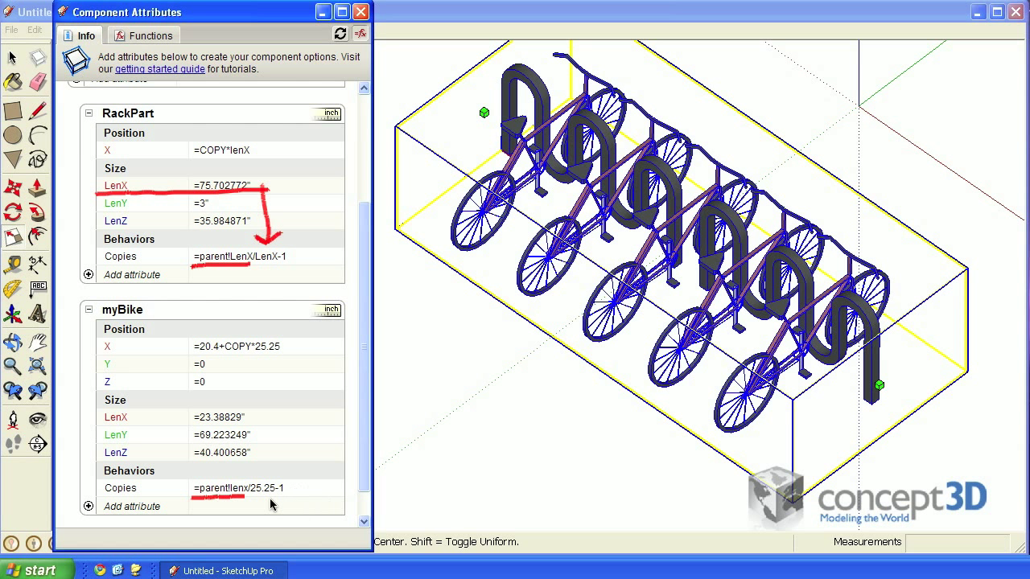
{"action": "left_click_drag", "start_coordinate": [253, 498], "coordinate": [270, 497]}
{"action": "left_click_drag", "start_coordinate": [515, 149], "coordinate": [595, 85]}
{"action": "left_click_drag", "start_coordinate": [599, 185], "coordinate": [682, 128]}
{"action": "left_click_drag", "start_coordinate": [738, 172], "coordinate": [653, 226]}
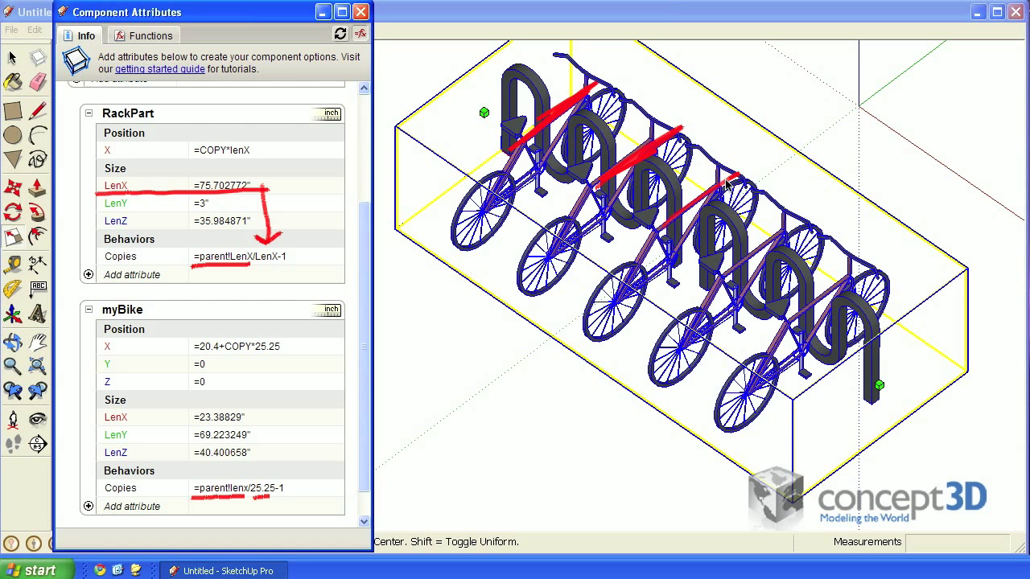
{"action": "left_click_drag", "start_coordinate": [800, 220], "coordinate": [702, 288]}
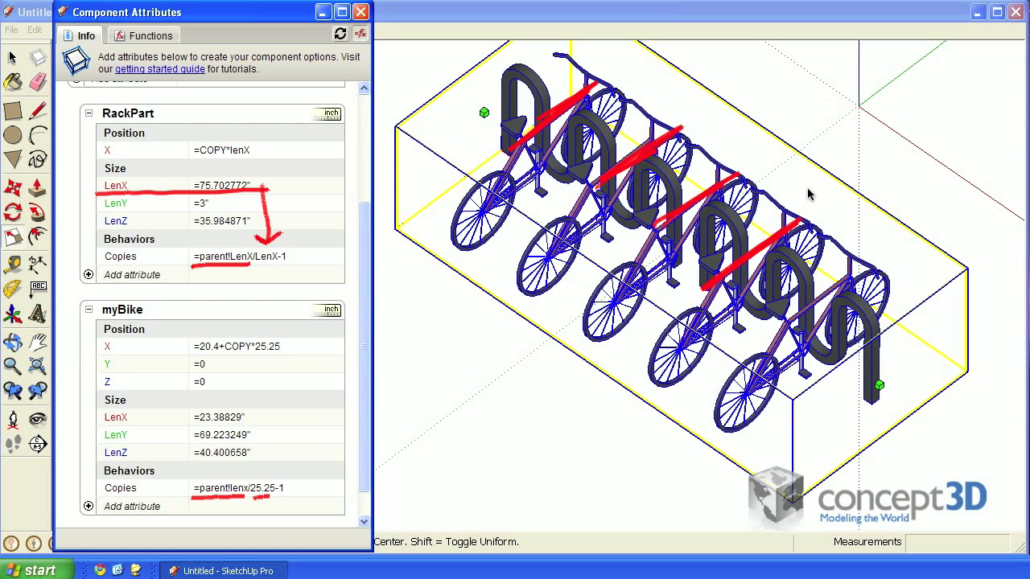
Circle the LenX-1 and 25.25-1 terms of the Copies formulas, then erase the annotations
{"action": "mouse_move", "coordinate": [285, 249]}
{"action": "left_mouse_down"}
{"action": "mouse_move", "coordinate": [294, 260]}
{"action": "mouse_move", "coordinate": [281, 249]}
{"action": "left_mouse_up"}
{"action": "mouse_move", "coordinate": [286, 482]}
{"action": "left_mouse_down"}
{"action": "mouse_move", "coordinate": [282, 505]}
{"action": "mouse_move", "coordinate": [292, 485]}
{"action": "left_mouse_up"}
{"action": "key", "text": "e"}
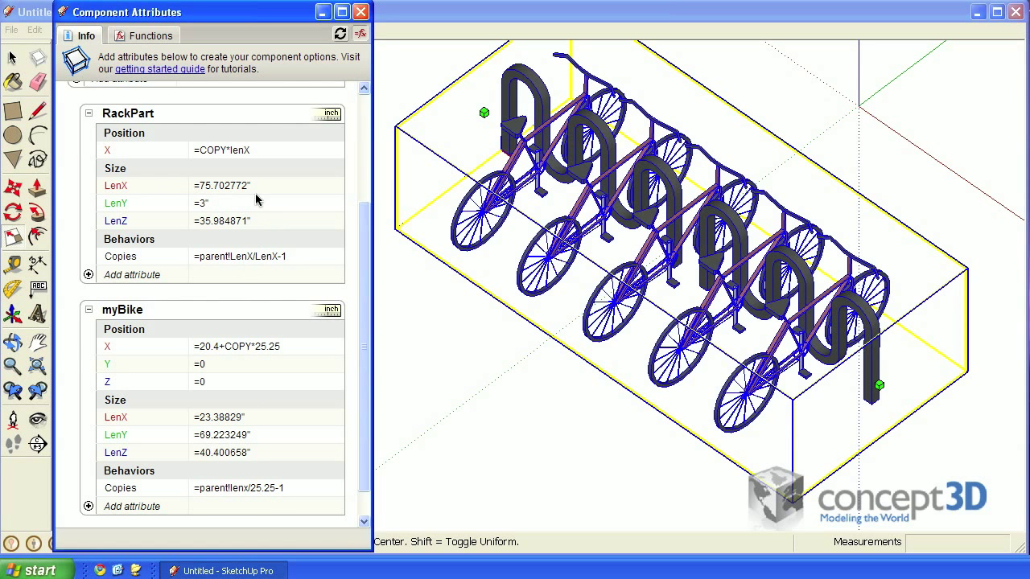
{"action": "mouse_move", "coordinate": [262, 163]}
{"action": "left_mouse_down"}
{"action": "mouse_move", "coordinate": [286, 203]}
{"action": "mouse_move", "coordinate": [262, 160]}
{"action": "left_mouse_up"}
{"action": "left_click_drag", "start_coordinate": [253, 392], "coordinate": [259, 392]}
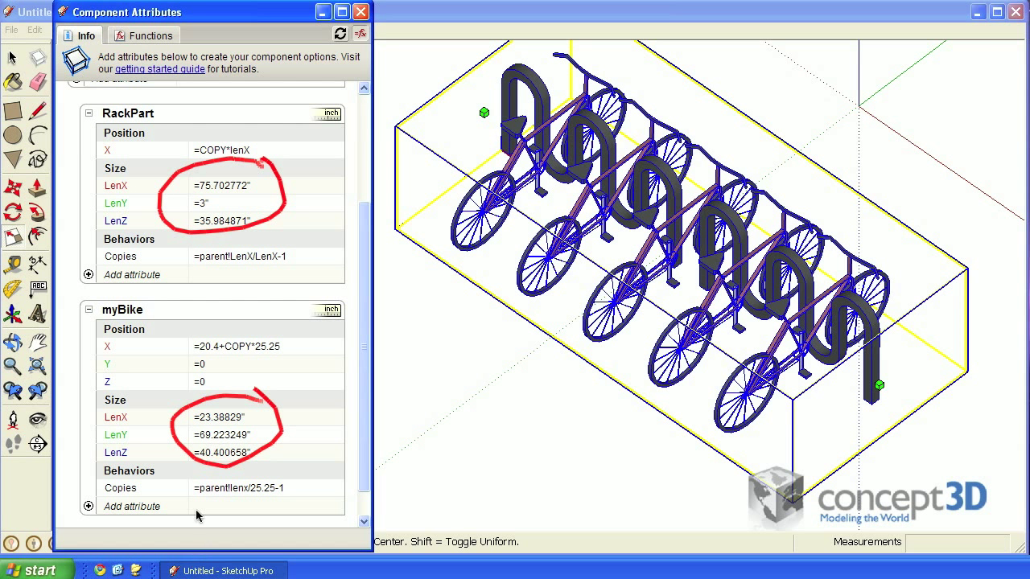
{"action": "left_click_drag", "start_coordinate": [193, 423], "coordinate": [199, 442]}
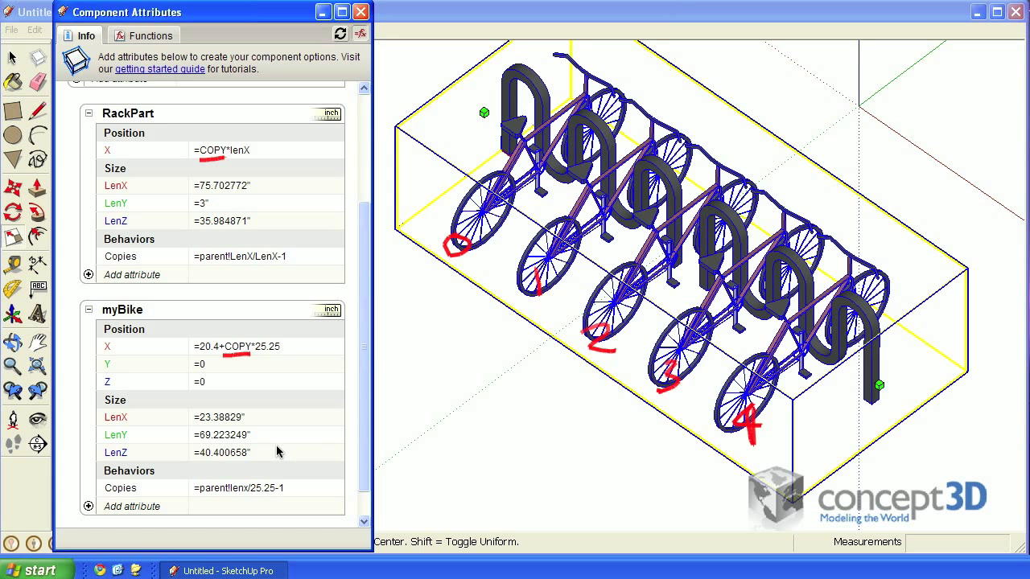
Sketch a 'randbetween(' note over the bikes
{"action": "mouse_move", "coordinate": [275, 454]}
{"action": "left_mouse_down"}
{"action": "mouse_move", "coordinate": [310, 428]}
{"action": "mouse_move", "coordinate": [356, 444]}
{"action": "mouse_move", "coordinate": [372, 414]}
{"action": "mouse_move", "coordinate": [431, 439]}
{"action": "mouse_move", "coordinate": [575, 424]}
{"action": "left_mouse_up"}
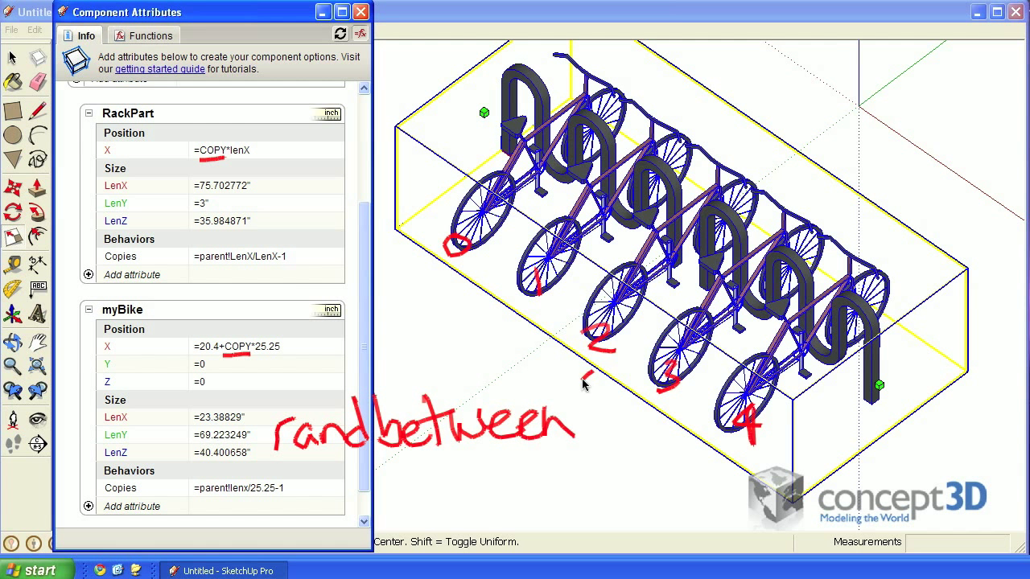
{"action": "left_click_drag", "start_coordinate": [592, 372], "coordinate": [603, 455]}
{"action": "left_click_drag", "start_coordinate": [665, 367], "coordinate": [677, 454]}
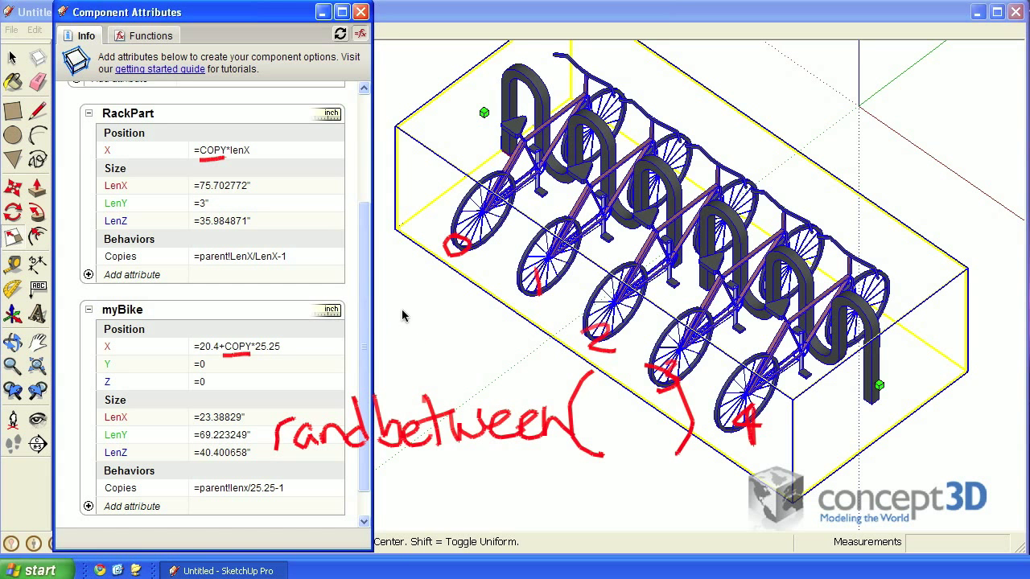
{"action": "mouse_move", "coordinate": [406, 315]}
{"action": "left_mouse_down"}
{"action": "mouse_move", "coordinate": [392, 287]}
{"action": "mouse_move", "coordinate": [439, 122]}
{"action": "mouse_move", "coordinate": [545, 106]}
{"action": "mouse_move", "coordinate": [527, 125]}
{"action": "left_mouse_up"}
Tick the five bike copies, clear the notes, and return to computed values (myBike Copies 4)
{"action": "left_click_drag", "start_coordinate": [579, 103], "coordinate": [636, 84]}
{"action": "left_click_drag", "start_coordinate": [656, 163], "coordinate": [697, 147]}
{"action": "left_click_drag", "start_coordinate": [727, 198], "coordinate": [773, 190]}
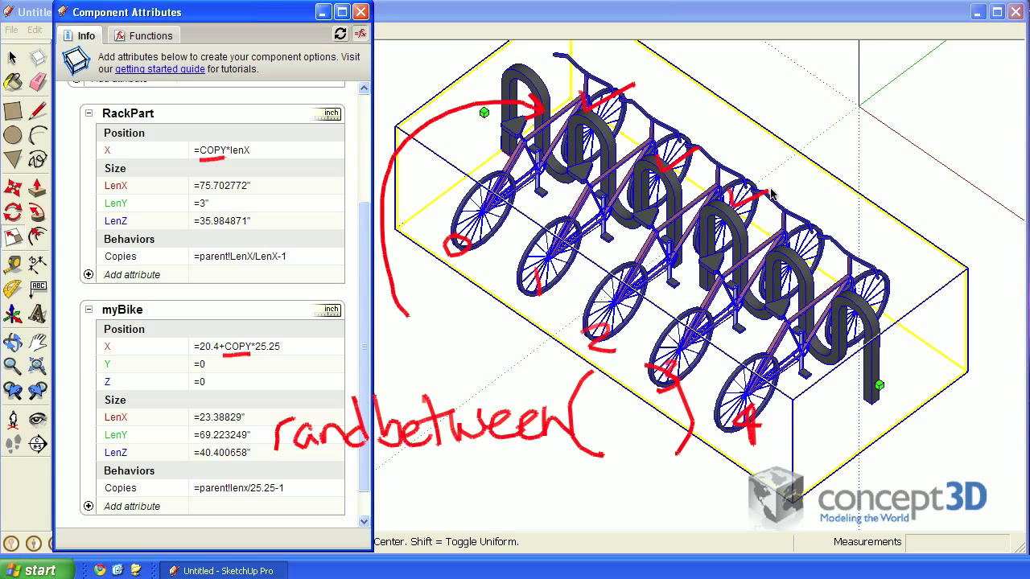
{"action": "mouse_move", "coordinate": [794, 240]}
{"action": "left_mouse_down"}
{"action": "mouse_move", "coordinate": [805, 258]}
{"action": "mouse_move", "coordinate": [842, 237]}
{"action": "left_mouse_up"}
{"action": "left_click_drag", "start_coordinate": [859, 274], "coordinate": [923, 271]}
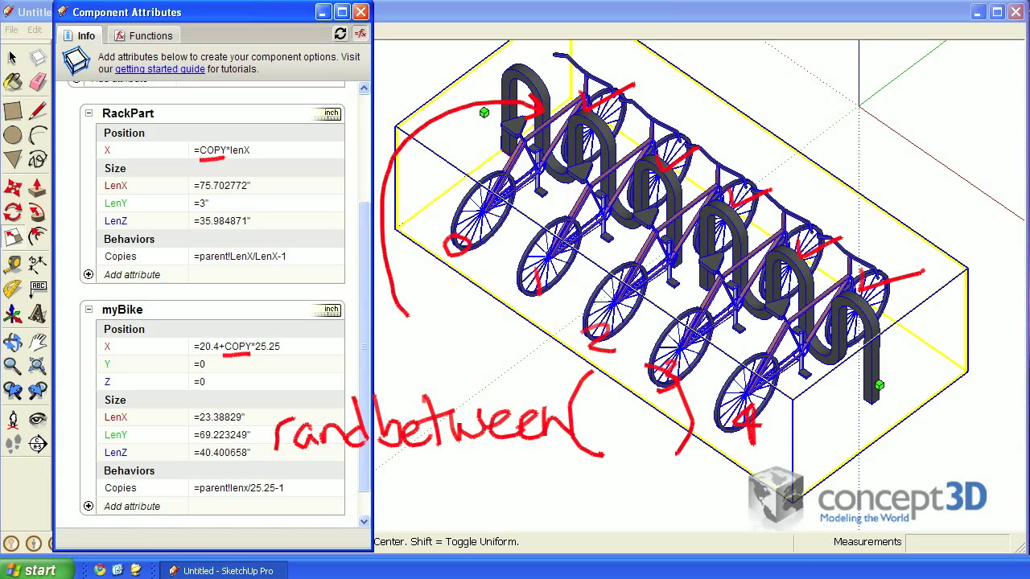
{"action": "key", "text": "Escape"}
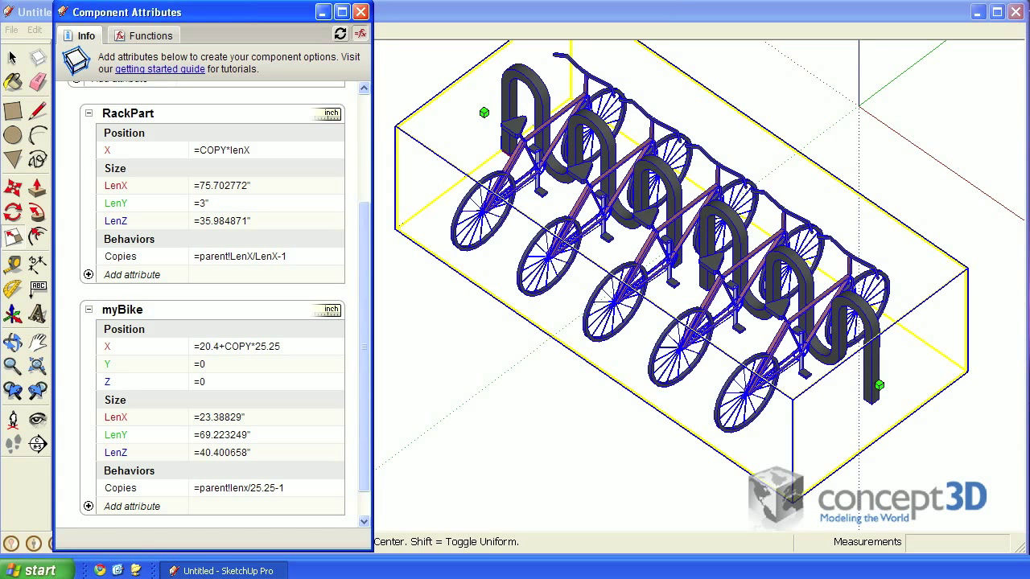
{"action": "left_click", "coordinate": [361, 34]}
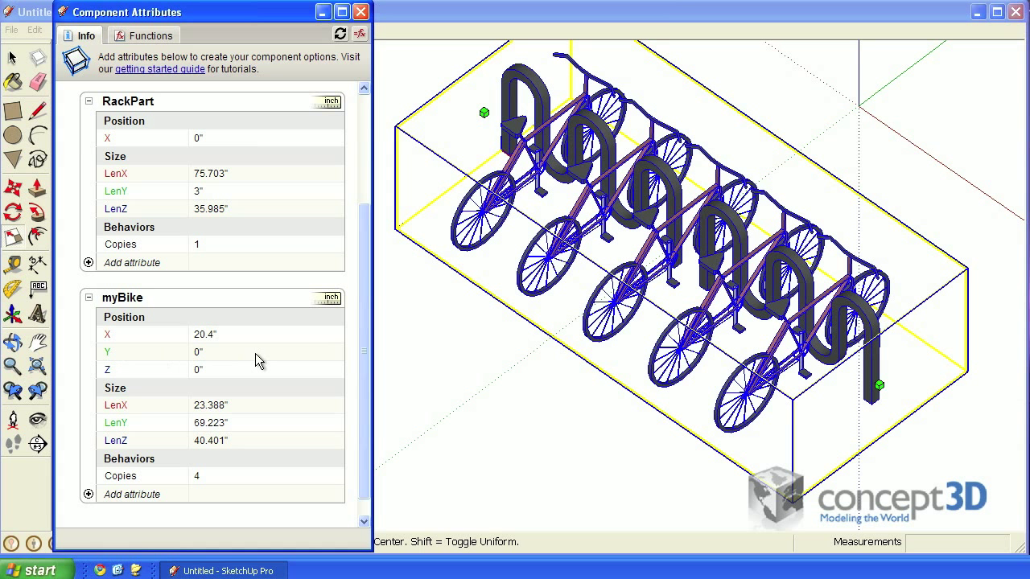
Set myBike's Y position to =randbetween(-12,12)
{"action": "left_click", "coordinate": [203, 354]}
{"action": "type", "text": "=randbetween(-12,12)"}
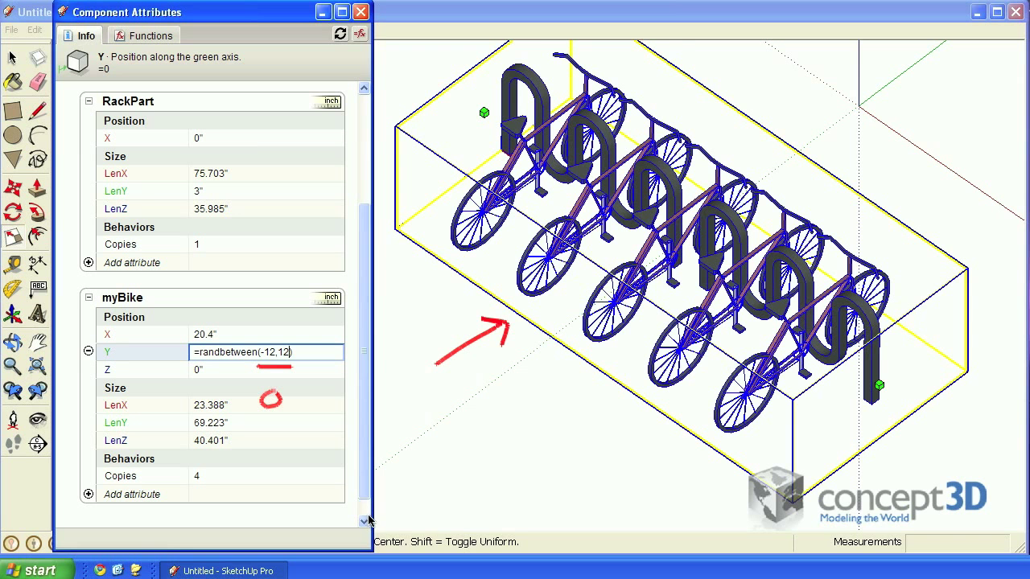
{"action": "key", "text": "Return"}
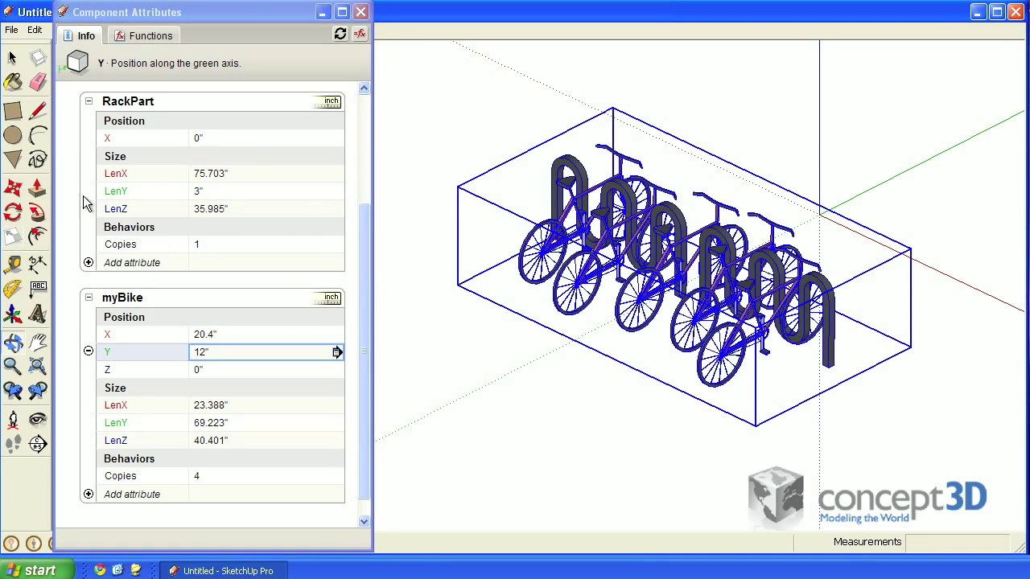
Rescale the rack to 2.5 times its length, giving eight randomly staggered bikes (myBike Copies 7)
{"action": "left_click", "coordinate": [13, 236]}
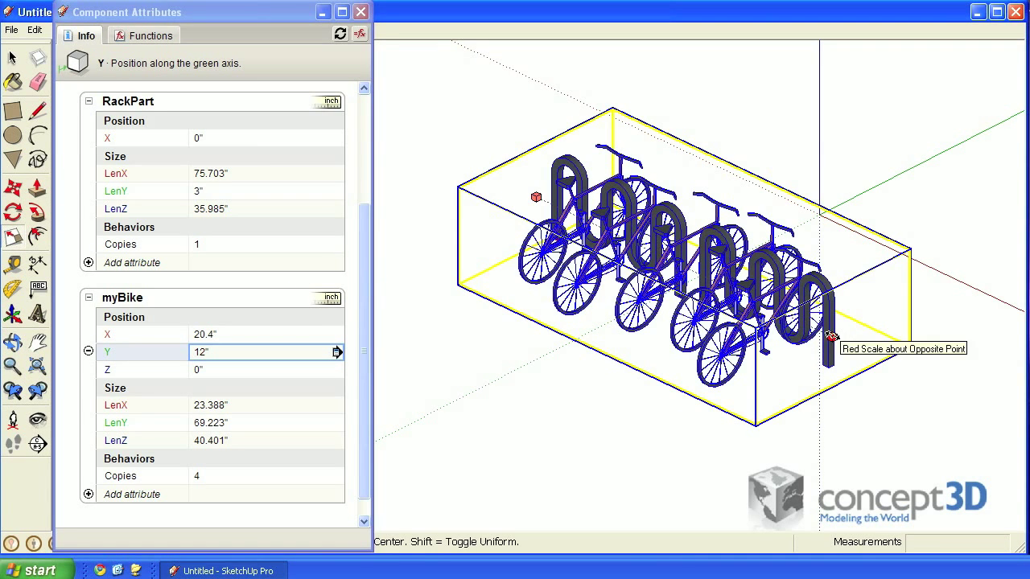
{"action": "mouse_move", "coordinate": [831, 337]}
{"action": "left_mouse_down"}
{"action": "mouse_move", "coordinate": [682, 314]}
{"action": "mouse_move", "coordinate": [912, 368]}
{"action": "left_mouse_up"}
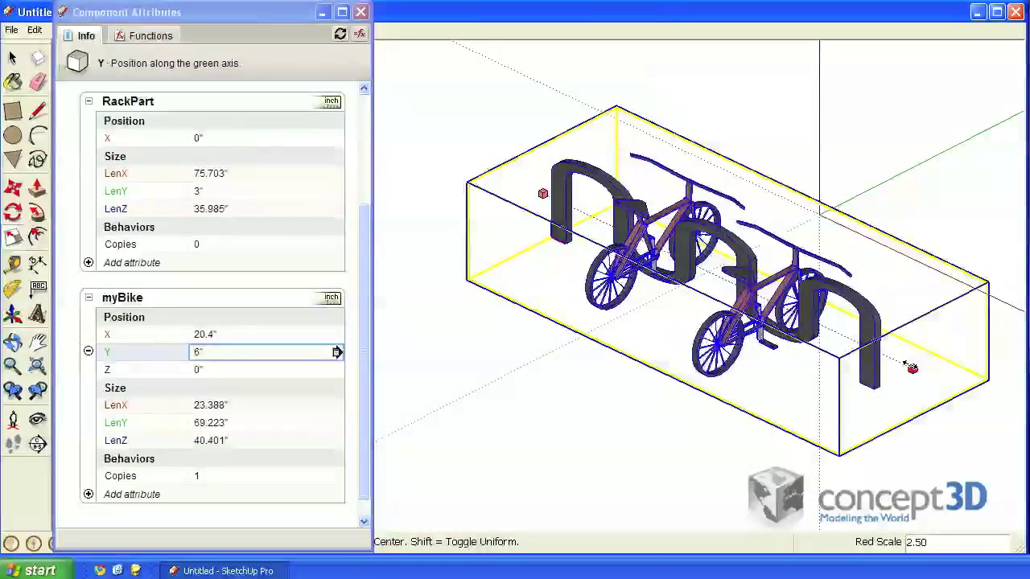
{"action": "left_click_drag", "start_coordinate": [912, 368], "coordinate": [912, 367]}
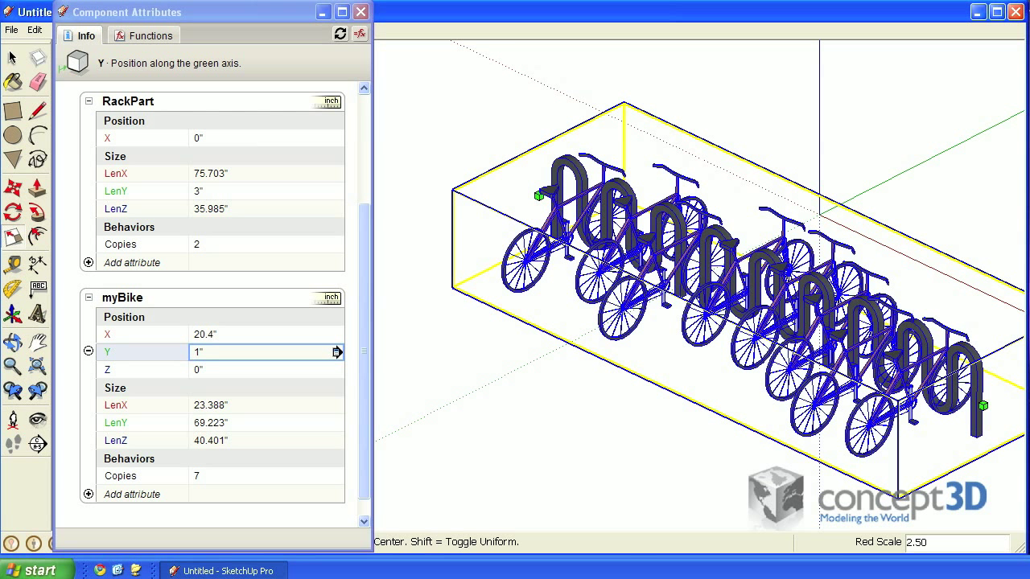
Redraw the rack, collapse RackPart, and bring myBike's Position (X 20.4", Y 11", Z 0") into view
{"action": "right_click", "coordinate": [602, 196]}
{"action": "mouse_move", "coordinate": [652, 471]}
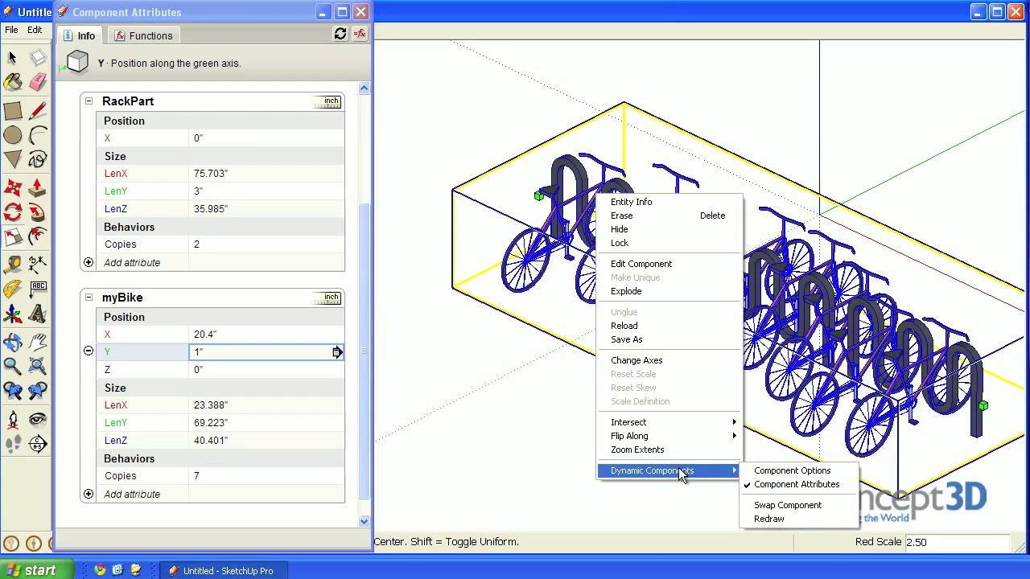
{"action": "left_click", "coordinate": [769, 518]}
{"action": "type", "text": "1"}
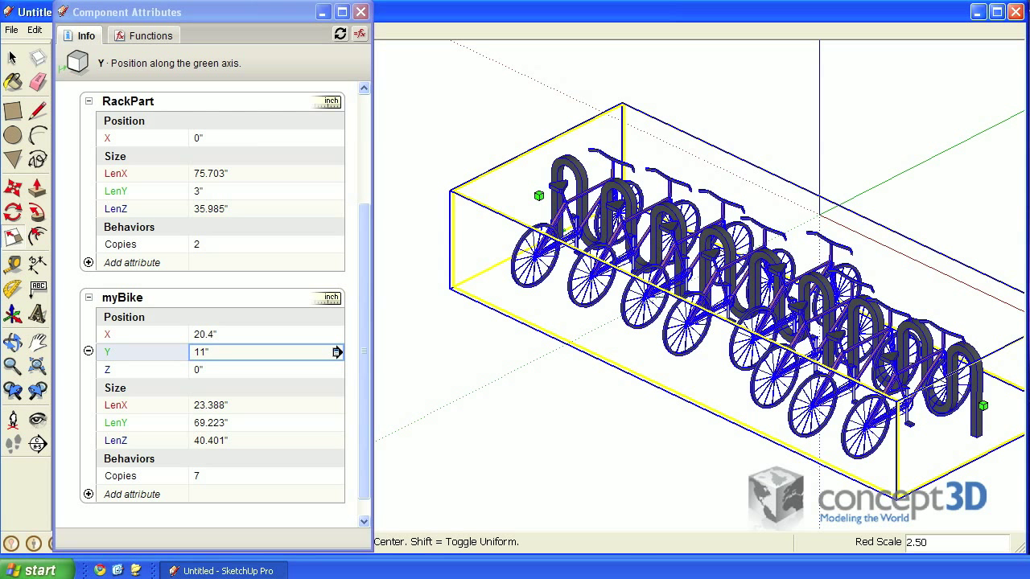
{"action": "left_click", "coordinate": [88, 102]}
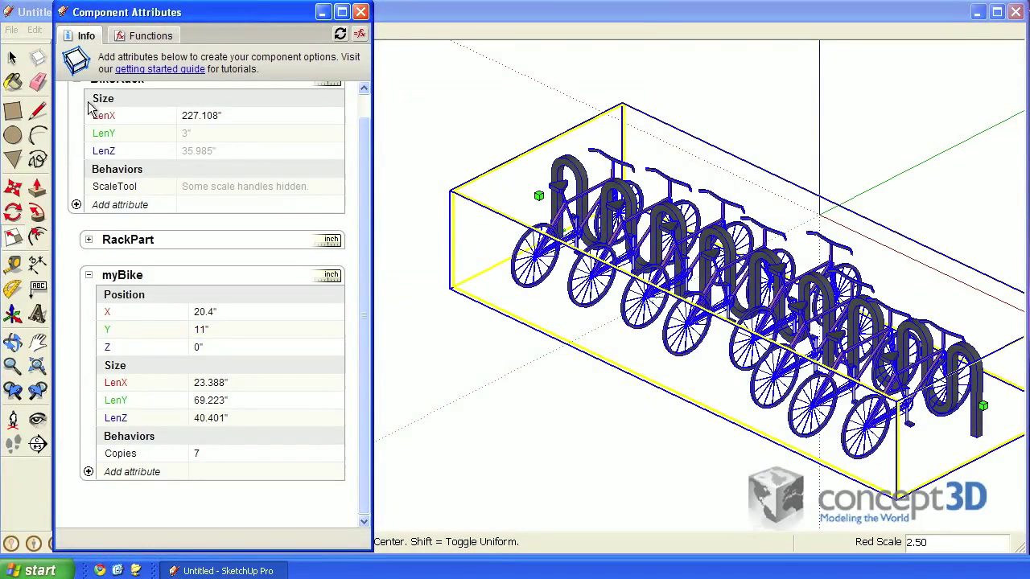
{"action": "scroll", "coordinate": [364, 317], "scroll_direction": "up", "scroll_amount": 1}
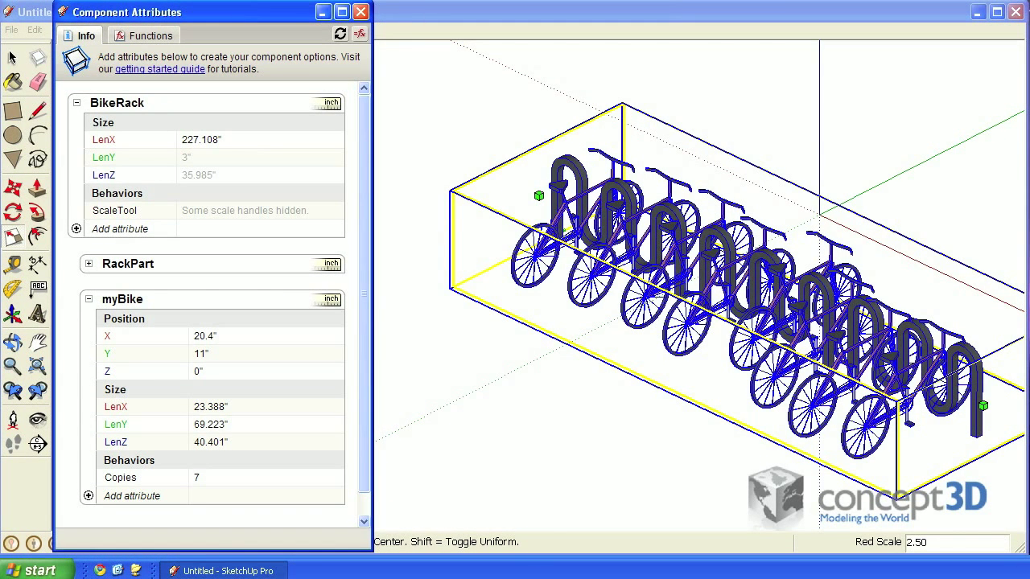
{"action": "mouse_move", "coordinate": [211, 311]}
{"action": "left_mouse_down"}
{"action": "mouse_move", "coordinate": [156, 367]}
{"action": "mouse_move", "coordinate": [223, 394]}
{"action": "mouse_move", "coordinate": [234, 329]}
{"action": "mouse_move", "coordinate": [218, 313]}
{"action": "mouse_move", "coordinate": [512, 256]}
{"action": "mouse_move", "coordinate": [492, 273]}
{"action": "left_mouse_up"}
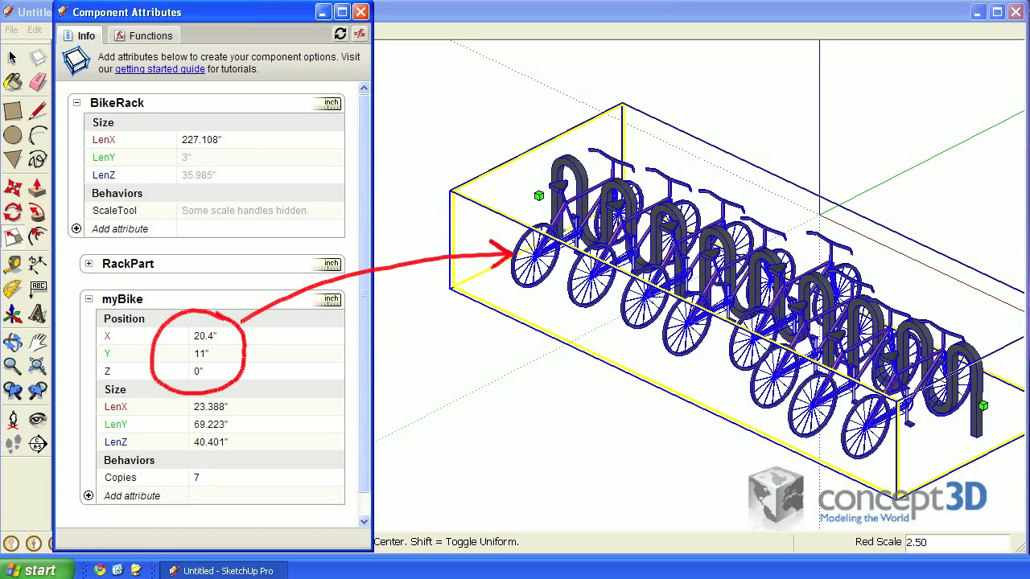
{"action": "key", "text": "Escape"}
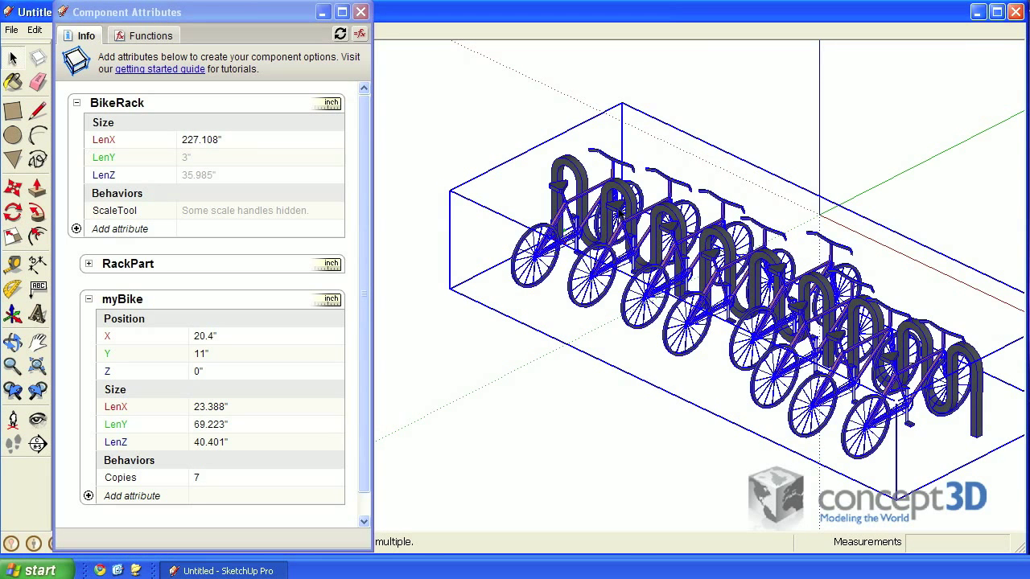
Enter the rack and select bike copies one through five, ending at copy 5: X 146.65", Y -5"
{"action": "double_click", "coordinate": [640, 287]}
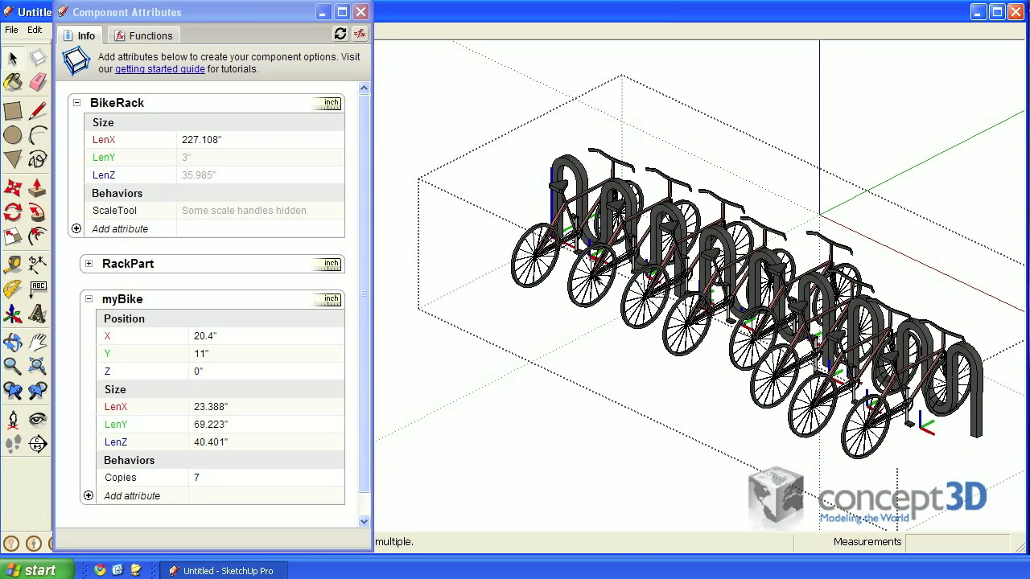
{"action": "left_click", "coordinate": [599, 277]}
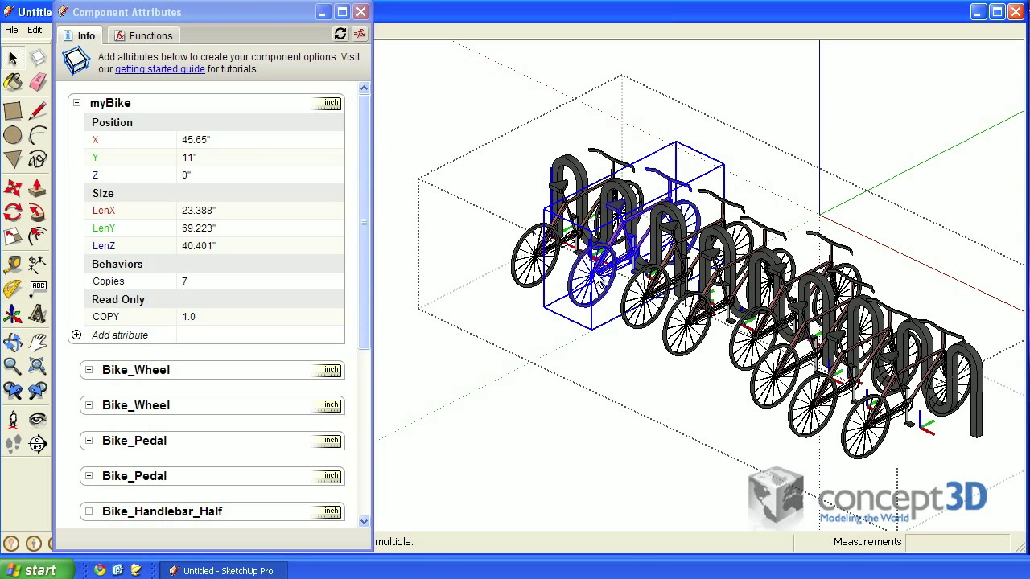
{"action": "left_click", "coordinate": [653, 296]}
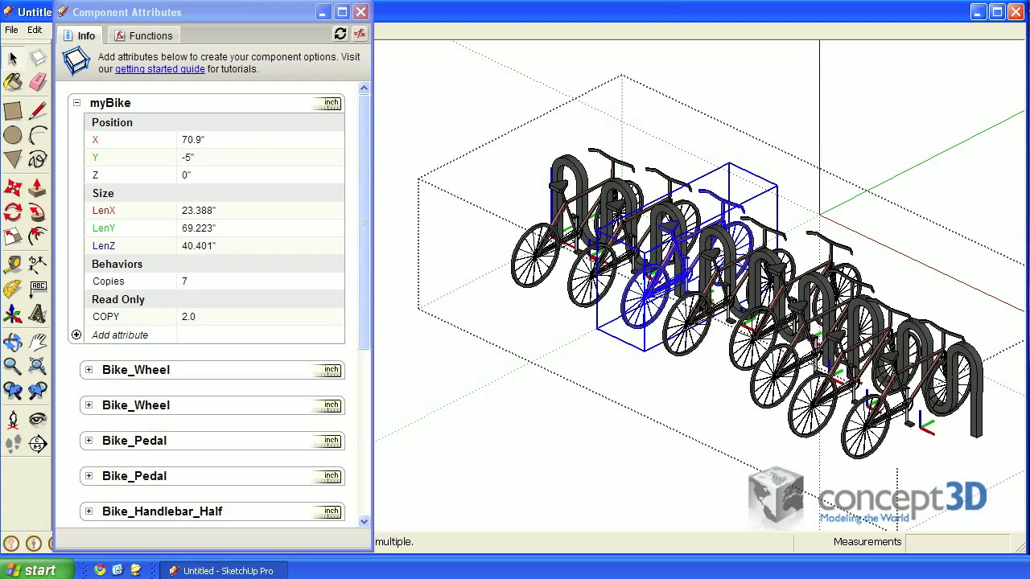
{"action": "left_click", "coordinate": [701, 308]}
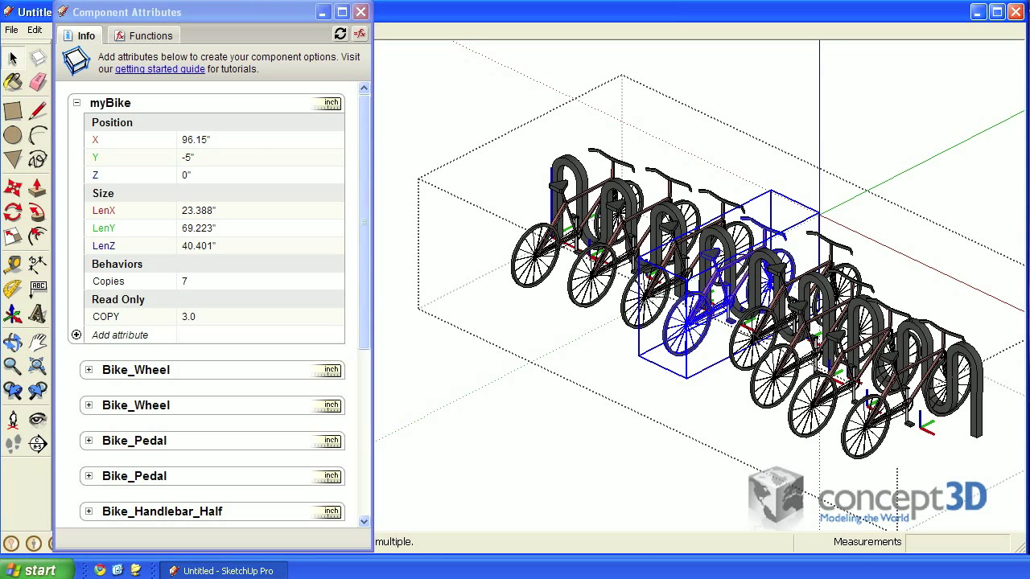
{"action": "left_click", "coordinate": [756, 334]}
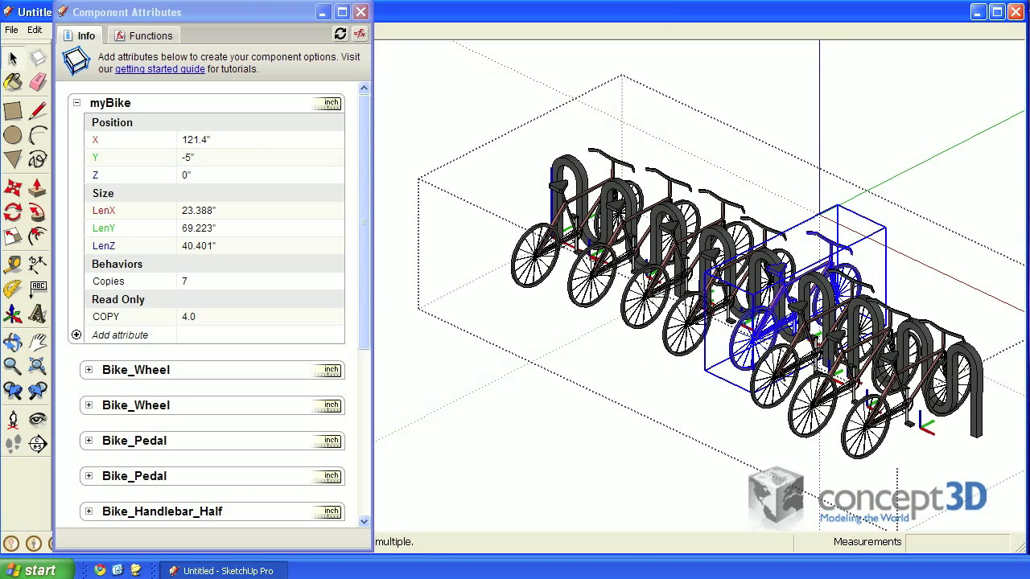
{"action": "left_click", "coordinate": [780, 371]}
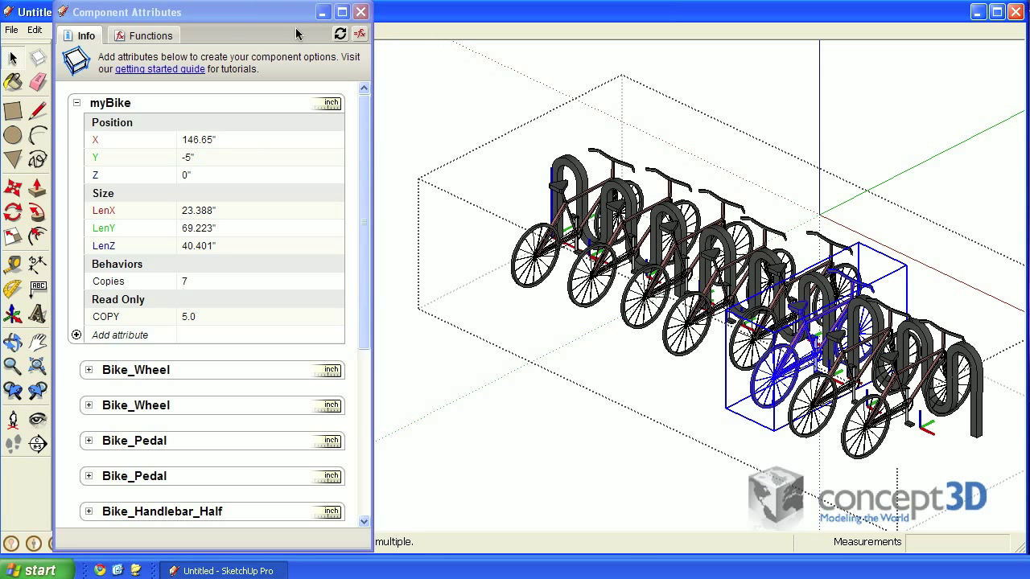
{"action": "left_click_drag", "start_coordinate": [146, 88], "coordinate": [109, 92]}
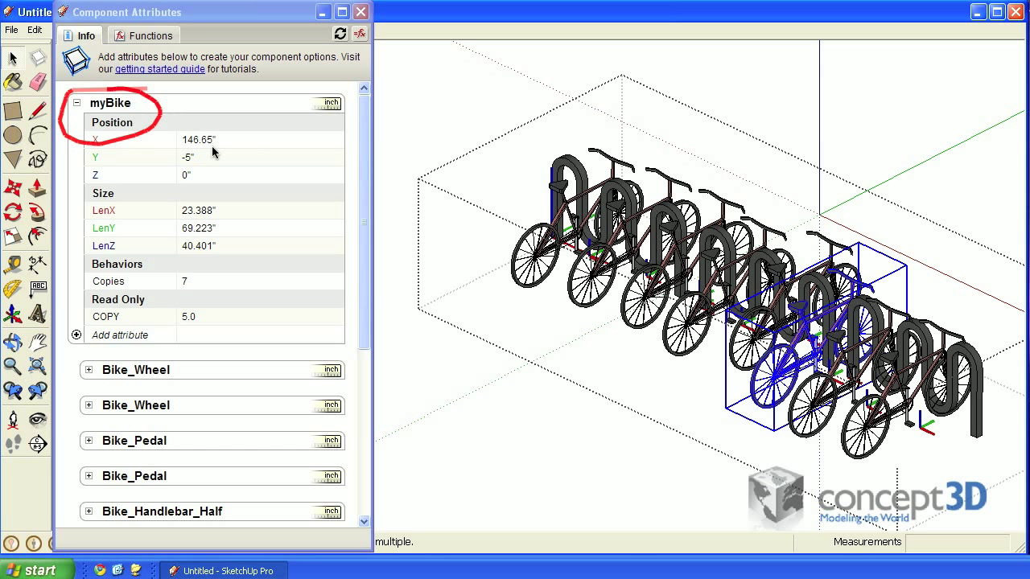
{"action": "mouse_move", "coordinate": [127, 135]}
{"action": "left_mouse_down"}
{"action": "mouse_move", "coordinate": [136, 198]}
{"action": "mouse_move", "coordinate": [119, 346]}
{"action": "mouse_move", "coordinate": [106, 338]}
{"action": "mouse_move", "coordinate": [141, 341]}
{"action": "left_mouse_up"}
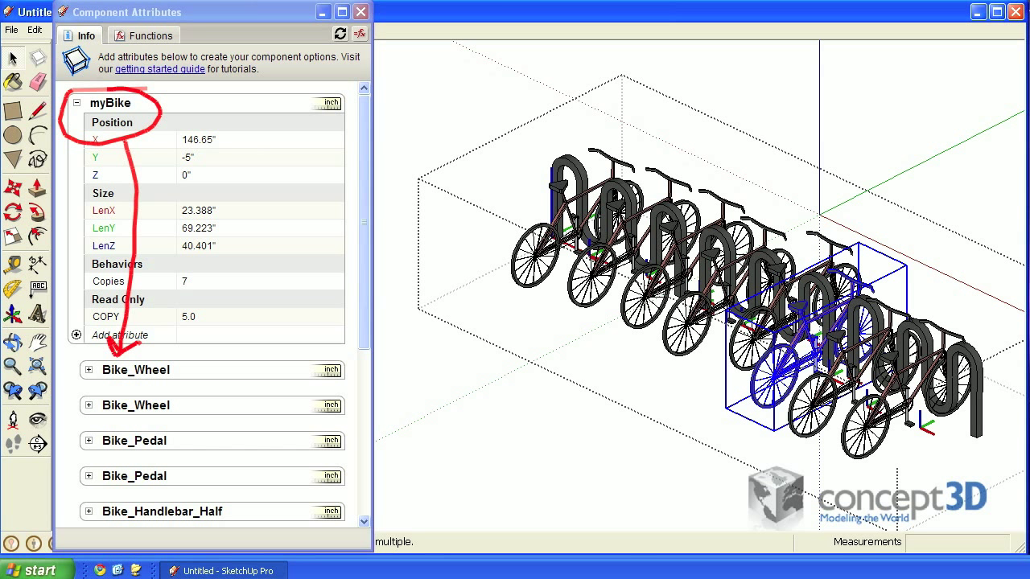
{"action": "key", "text": "Escape"}
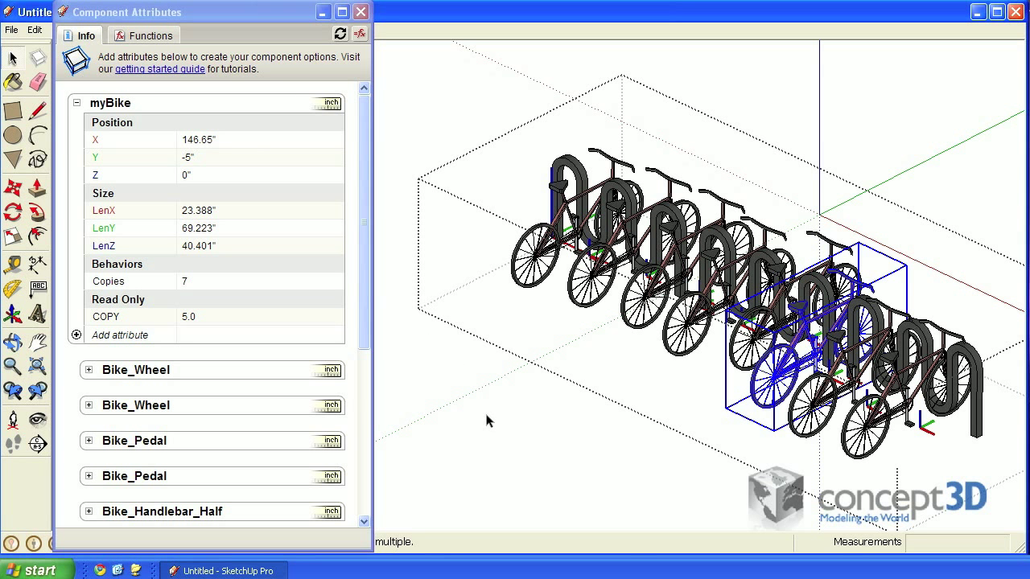
Add a RotZ attribute to myBike with the formula =randbetween(-15,15)
{"action": "key", "text": "Escape"}
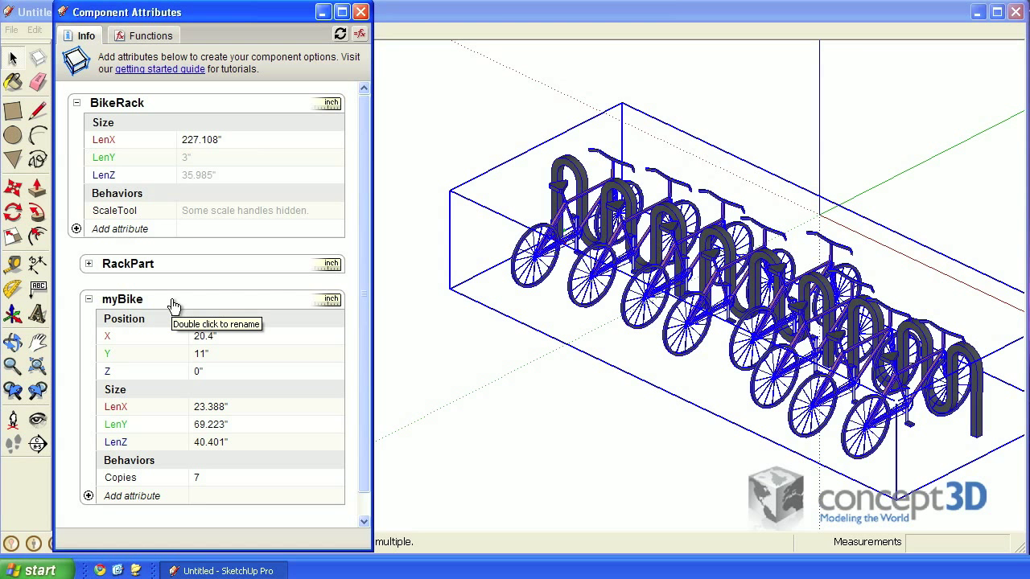
{"action": "left_click", "coordinate": [127, 496]}
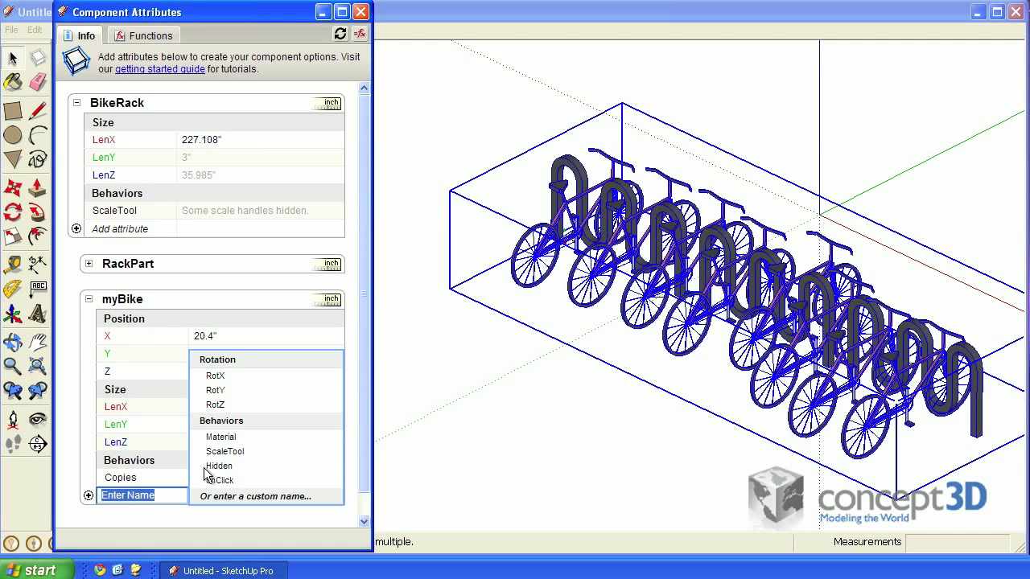
{"action": "left_click", "coordinate": [217, 405]}
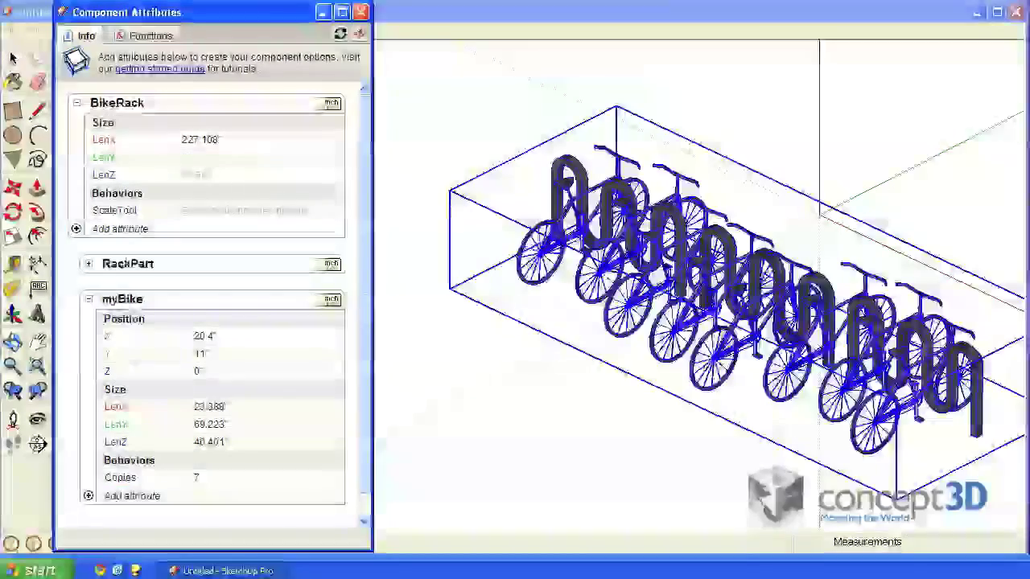
{"action": "left_click_drag", "start_coordinate": [364, 426], "coordinate": [360, 491]}
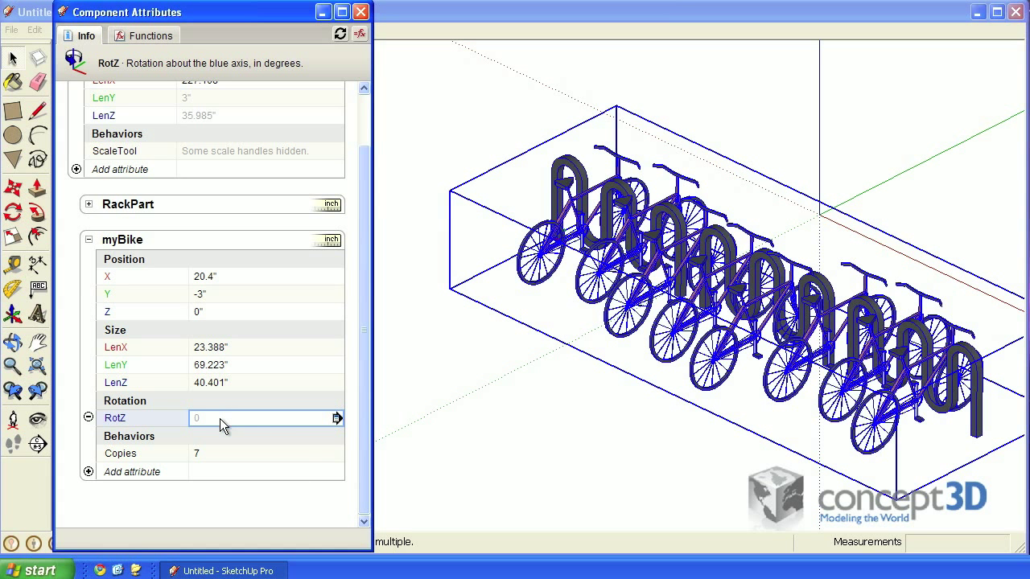
{"action": "left_click", "coordinate": [220, 419]}
{"action": "type", "text": "=ran"}
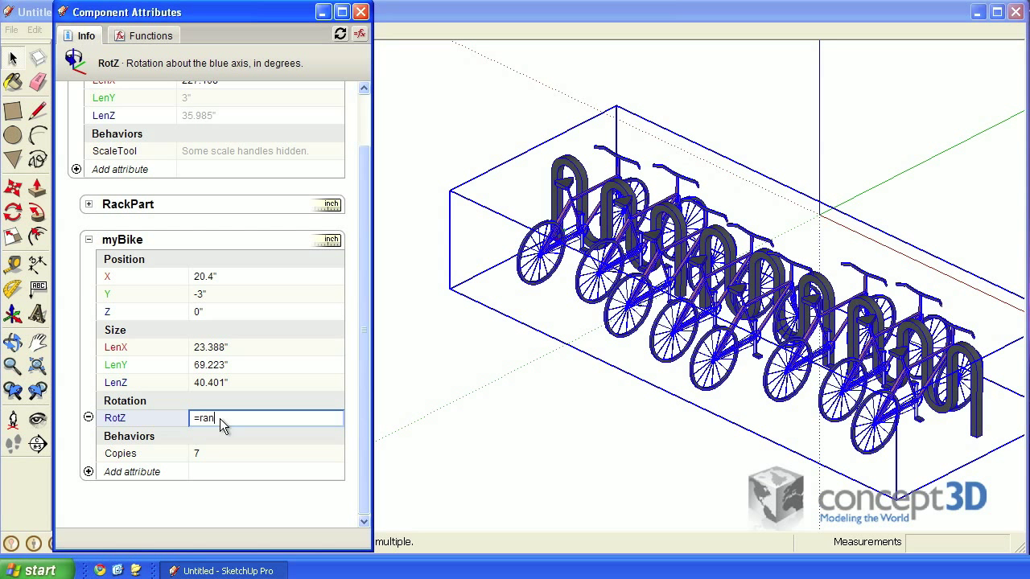
{"action": "type", "text": "dbetween"}
{"action": "type", "text": "()"}
{"action": "type", "text": "15,"}
{"action": "type", "text": "15"}
{"action": "key", "text": "End"}
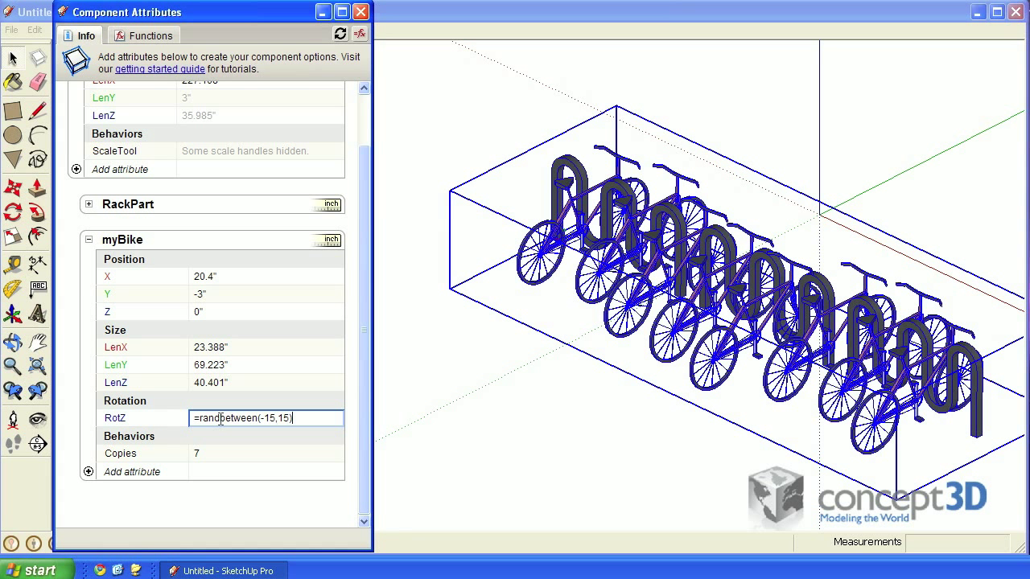
{"action": "key", "text": "Return"}
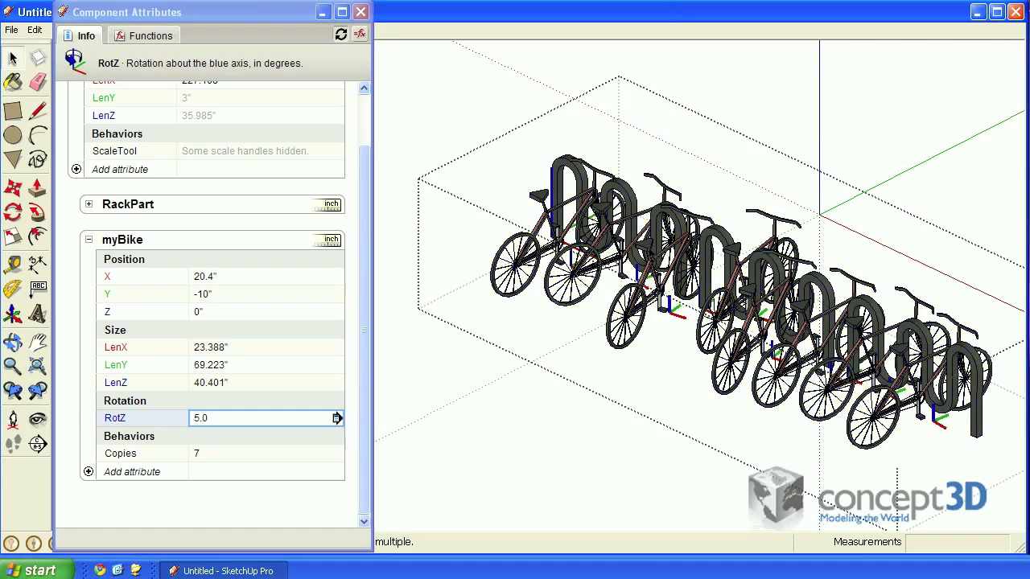
Zoom into a bike's base to show its component axis origin as the RotZ pivot
{"action": "scroll", "coordinate": [649, 252], "scroll_direction": "up", "scroll_amount": 5}
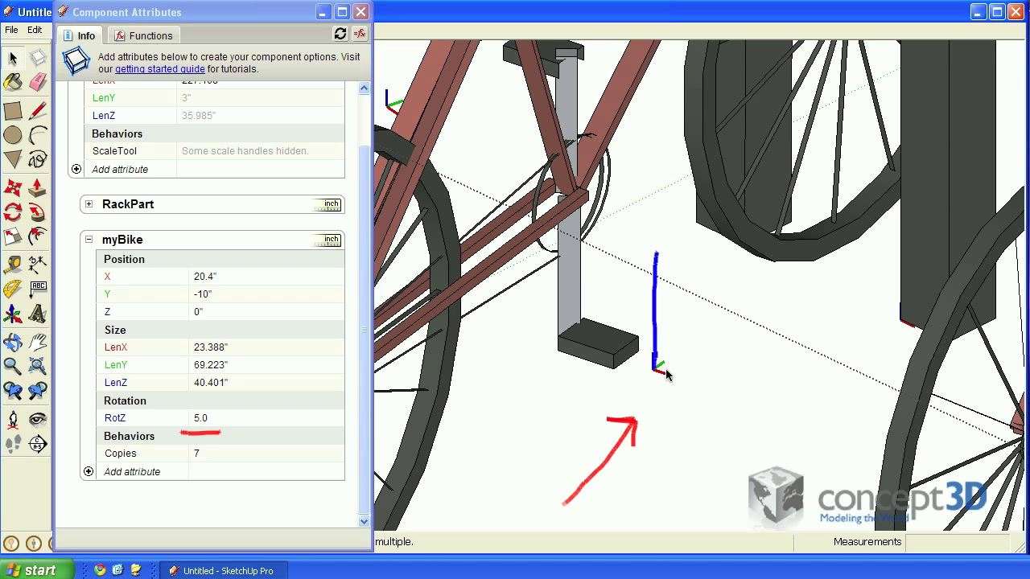
{"action": "mouse_move", "coordinate": [697, 338]}
{"action": "left_mouse_down"}
{"action": "mouse_move", "coordinate": [630, 345]}
{"action": "mouse_move", "coordinate": [617, 386]}
{"action": "mouse_move", "coordinate": [683, 399]}
{"action": "mouse_move", "coordinate": [709, 359]}
{"action": "mouse_move", "coordinate": [718, 364]}
{"action": "left_mouse_up"}
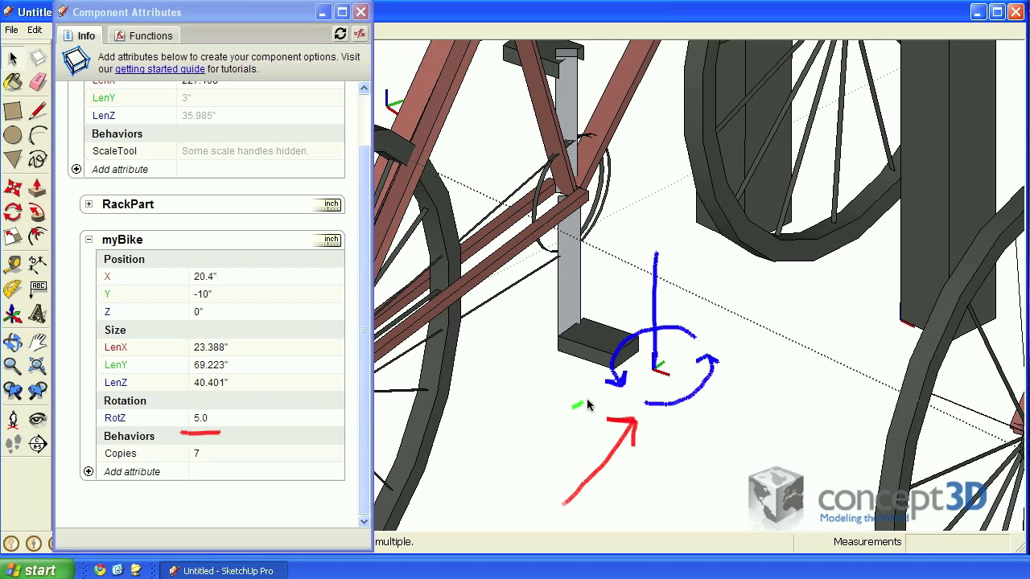
{"action": "mouse_move", "coordinate": [572, 407]}
{"action": "left_mouse_down"}
{"action": "mouse_move", "coordinate": [735, 326]}
{"action": "mouse_move", "coordinate": [752, 308]}
{"action": "left_mouse_up"}
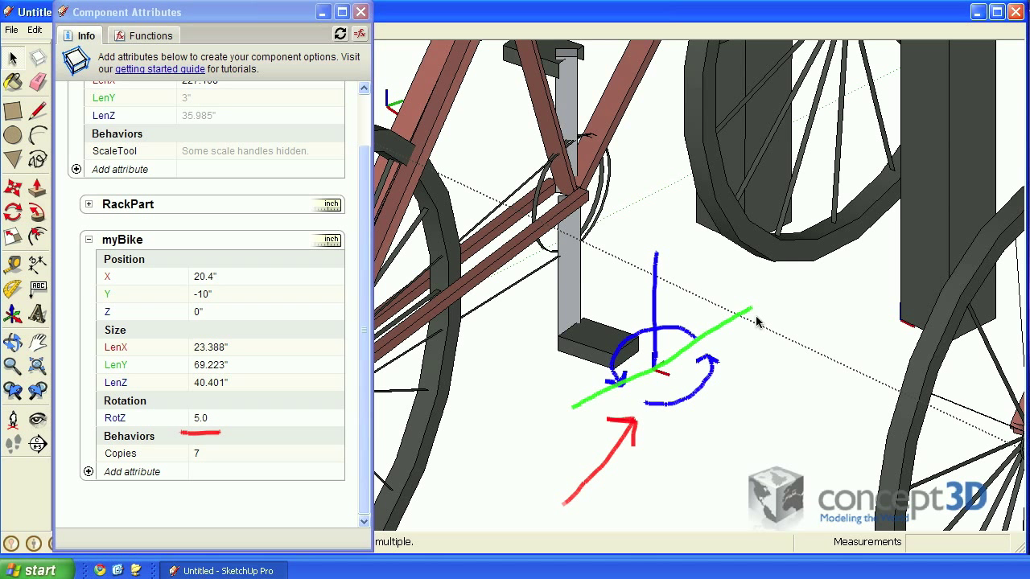
{"action": "left_click_drag", "start_coordinate": [731, 266], "coordinate": [693, 274]}
{"action": "left_click_drag", "start_coordinate": [761, 268], "coordinate": [803, 277]}
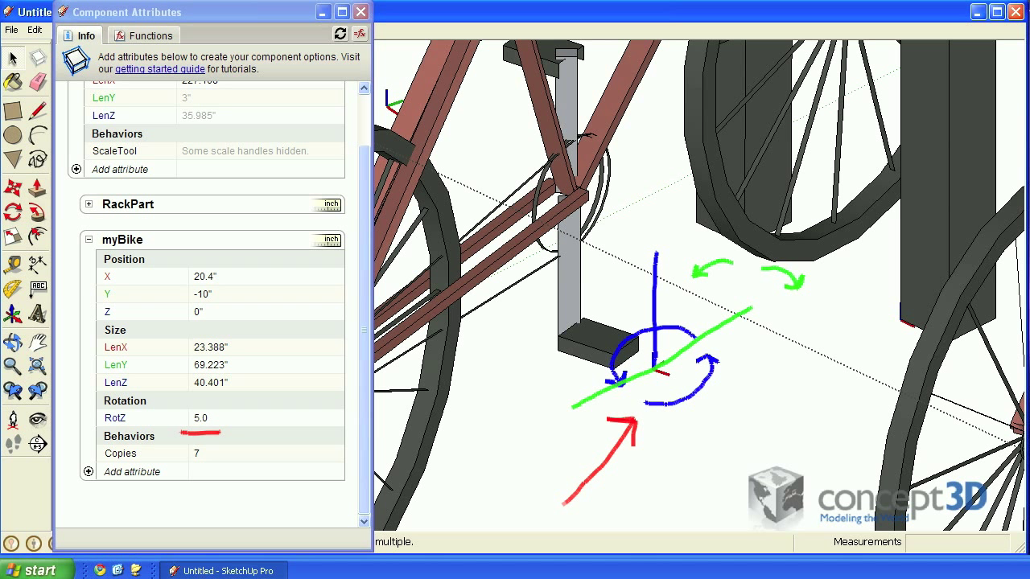
{"action": "key", "text": "Escape"}
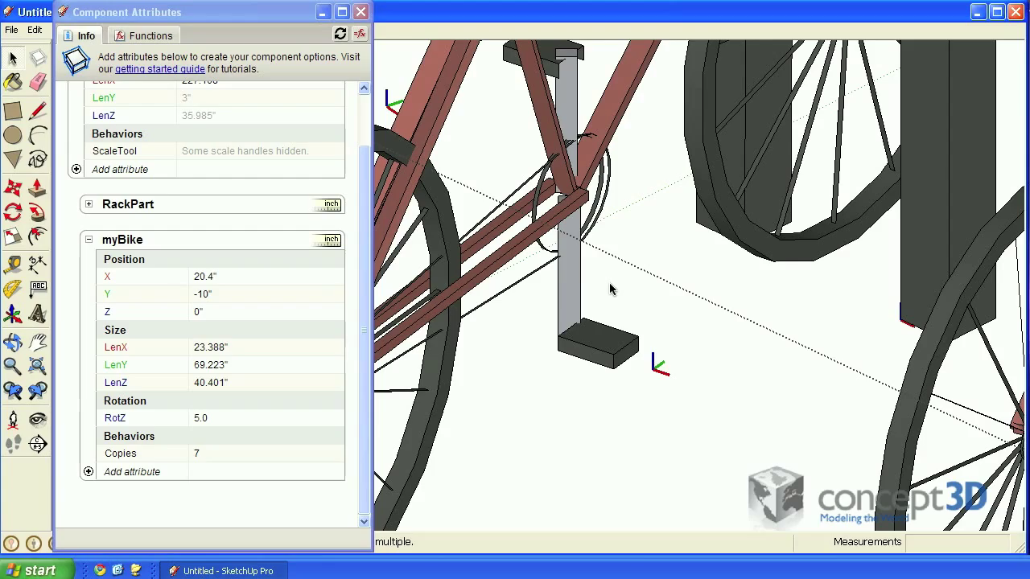
{"action": "scroll", "coordinate": [610, 288], "scroll_direction": "down", "scroll_amount": 3}
Add a RotY attribute to myBike with the formula =randbetween(-15,15)
{"action": "scroll", "coordinate": [610, 288], "scroll_direction": "down", "scroll_amount": 3}
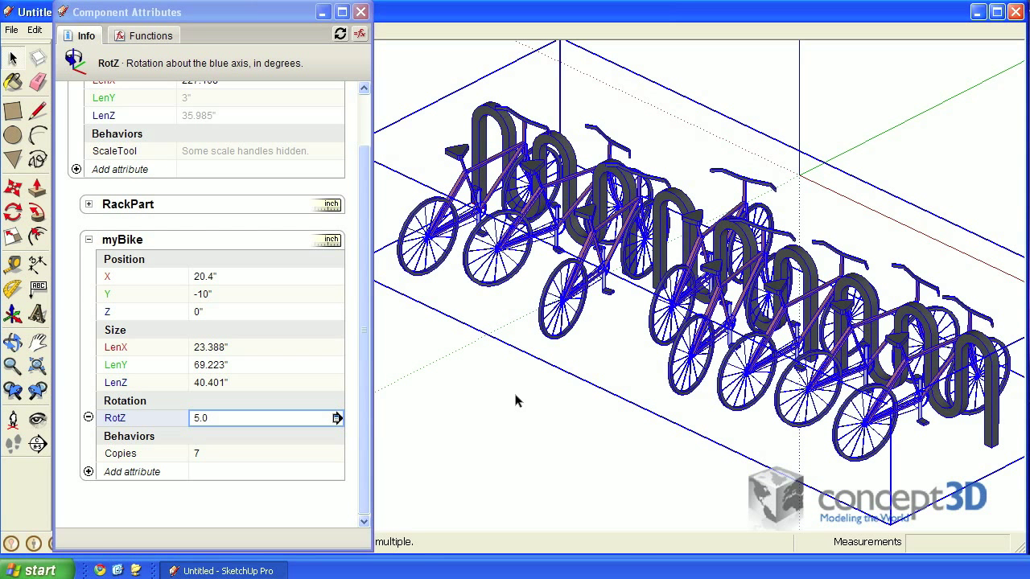
{"action": "left_click", "coordinate": [88, 472]}
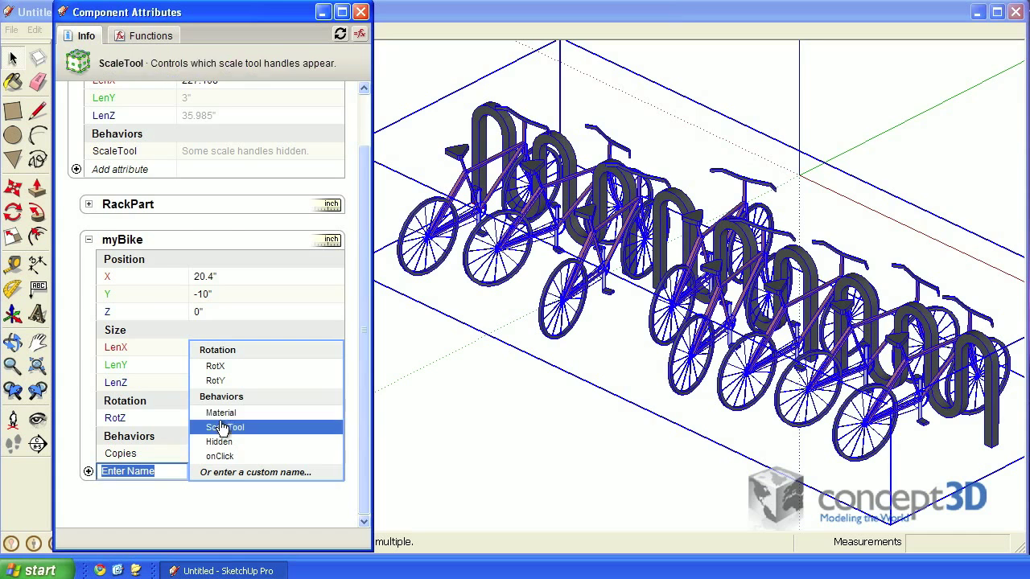
{"action": "left_click", "coordinate": [213, 382]}
{"action": "left_click", "coordinate": [213, 382]}
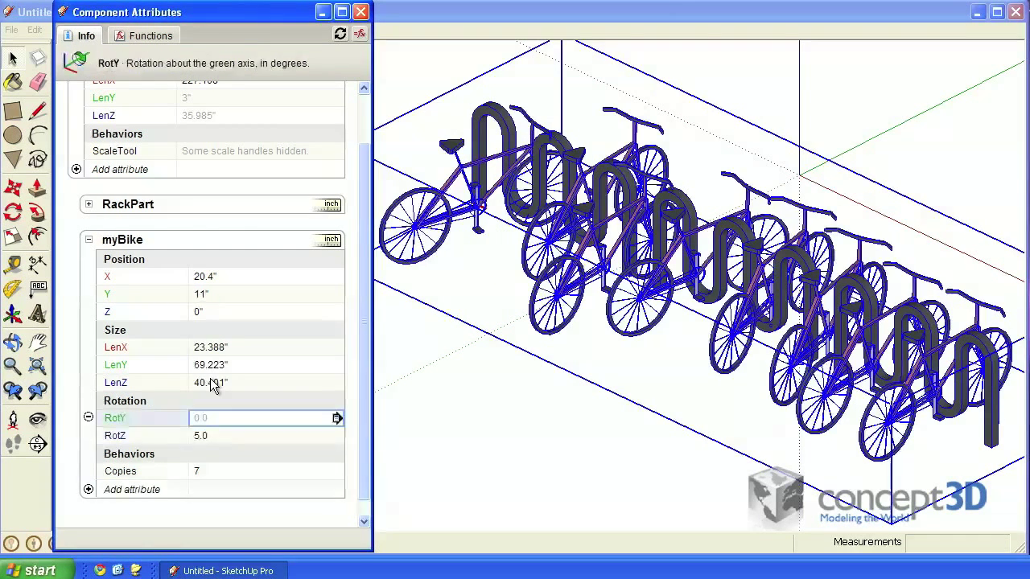
{"action": "left_click", "coordinate": [205, 422]}
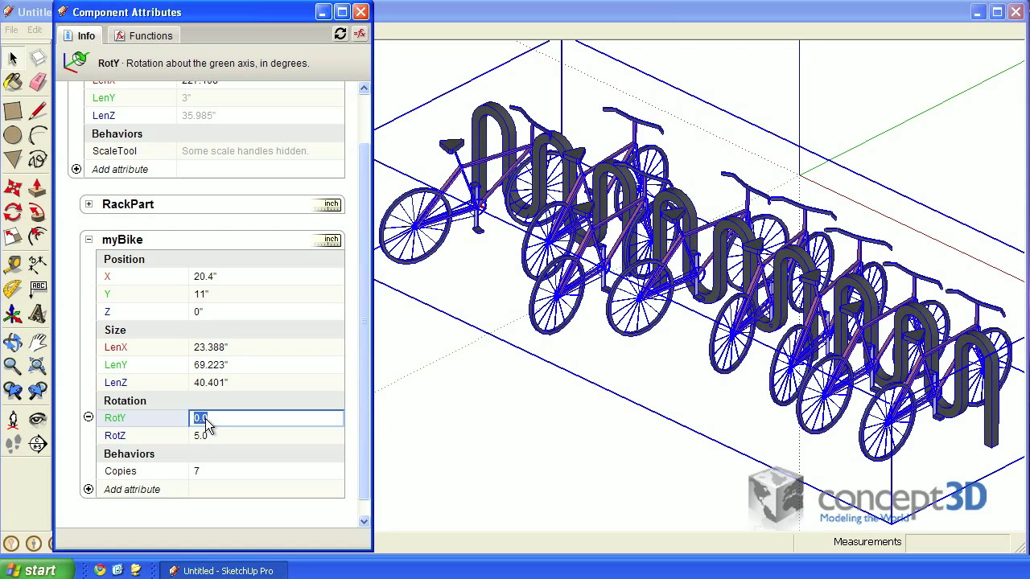
{"action": "type", "text": "=ran"}
{"action": "type", "text": "dbetween(-"}
{"action": "type", "text": "15,15"}
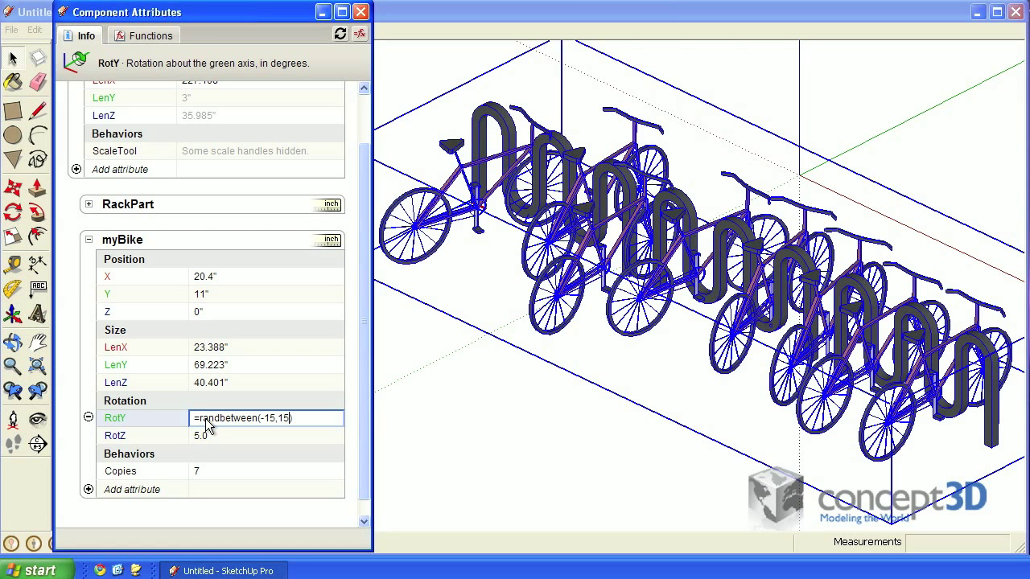
{"action": "key", "text": "Right"}
{"action": "key", "text": "Return"}
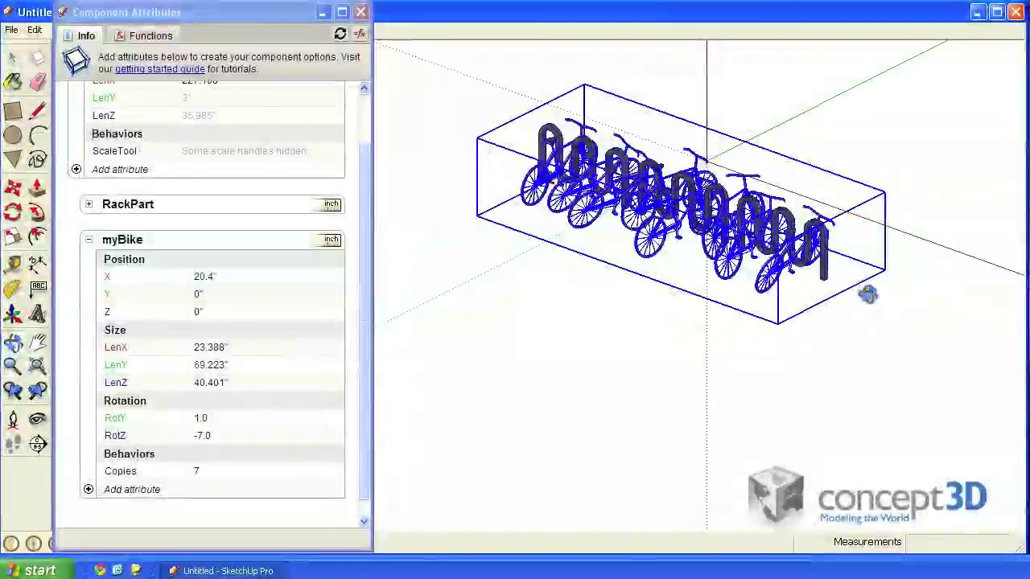
Scale the rack about 2.15 along the red axis for 10 copies, then review the RotY formula
{"action": "key", "text": "s"}
{"action": "left_click_drag", "start_coordinate": [828, 256], "coordinate": [712, 343]}
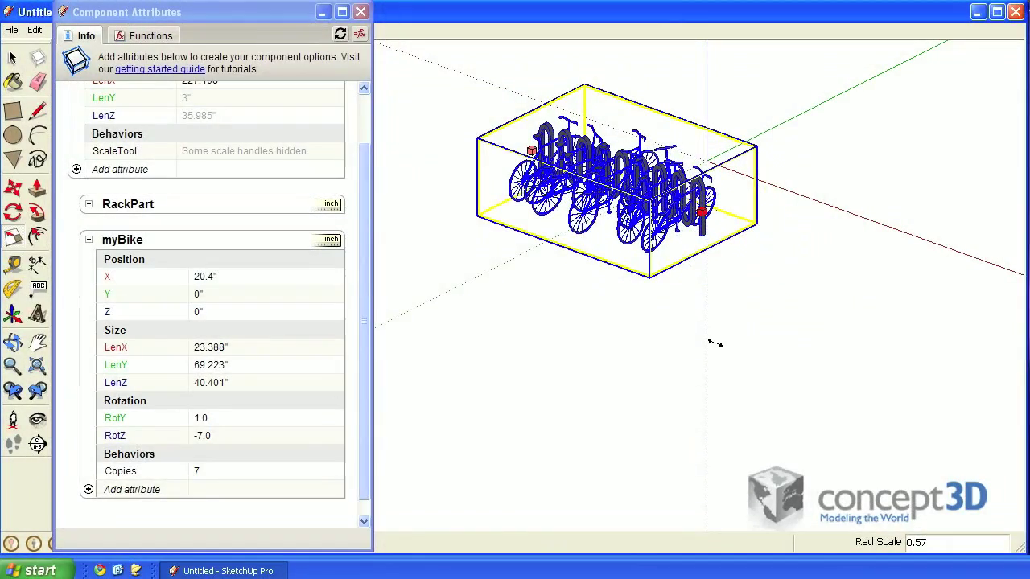
{"action": "left_click_drag", "start_coordinate": [713, 343], "coordinate": [957, 302]}
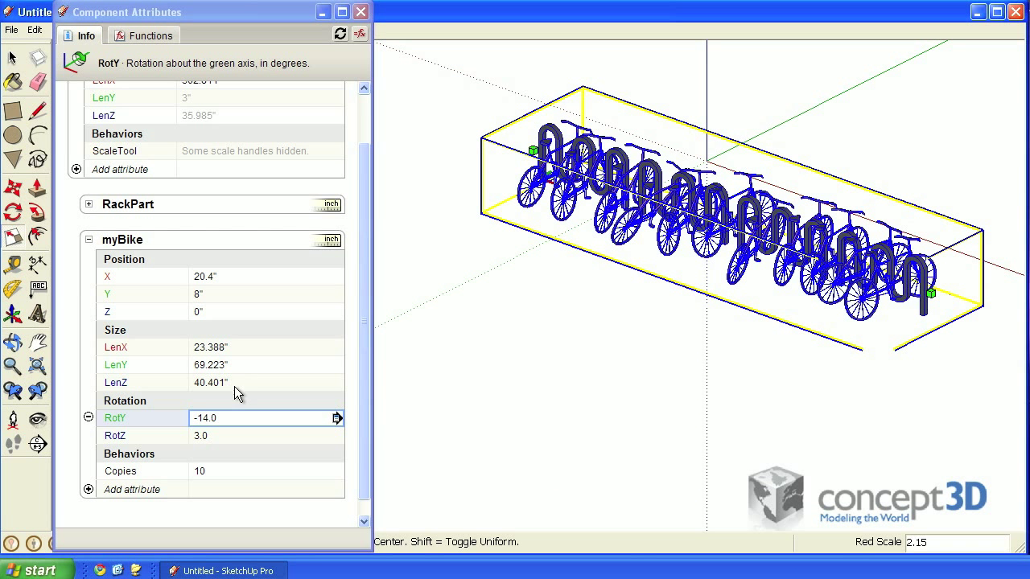
{"action": "left_click", "coordinate": [243, 420]}
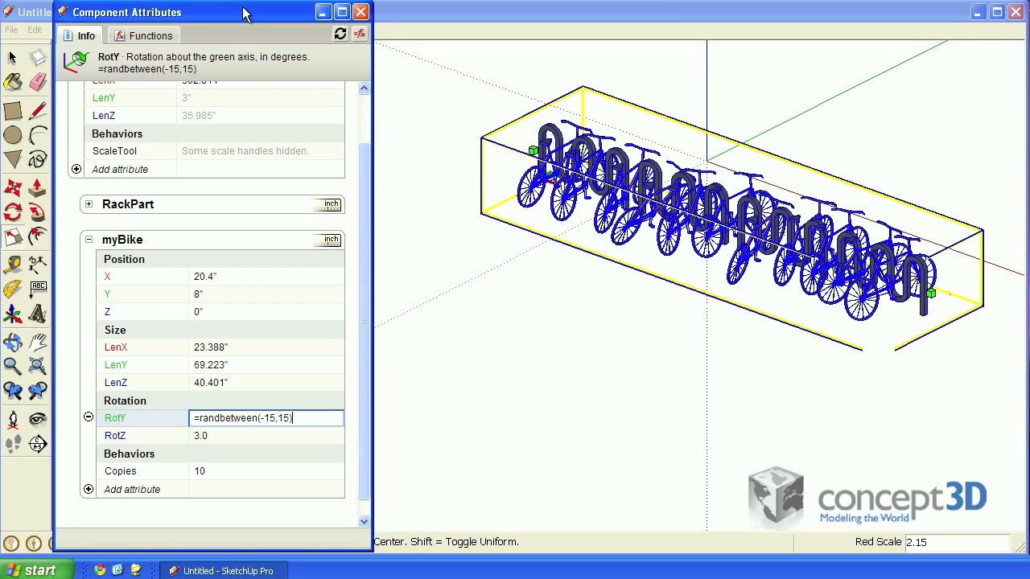
{"action": "left_click_drag", "start_coordinate": [243, 4], "coordinate": [245, 56]}
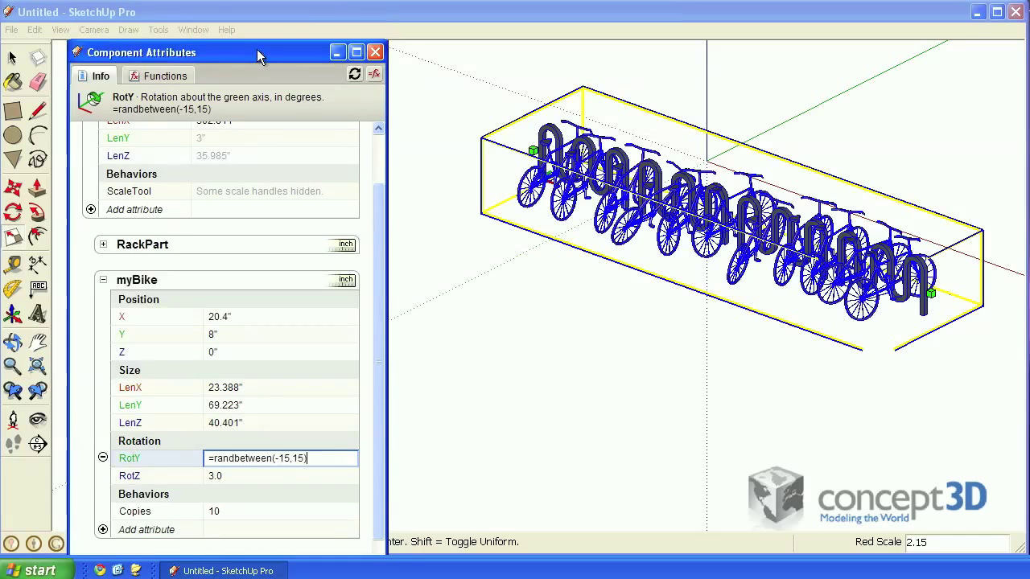
Switch to the Front standard view and zoom in close on two bikes' wheels
{"action": "left_click", "coordinate": [94, 29]}
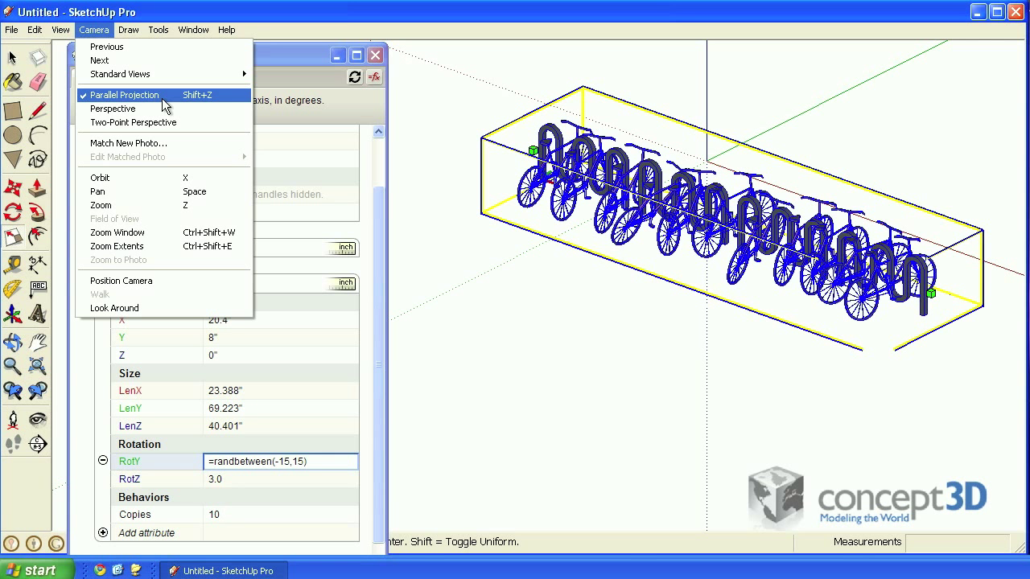
{"action": "left_click", "coordinate": [479, 116]}
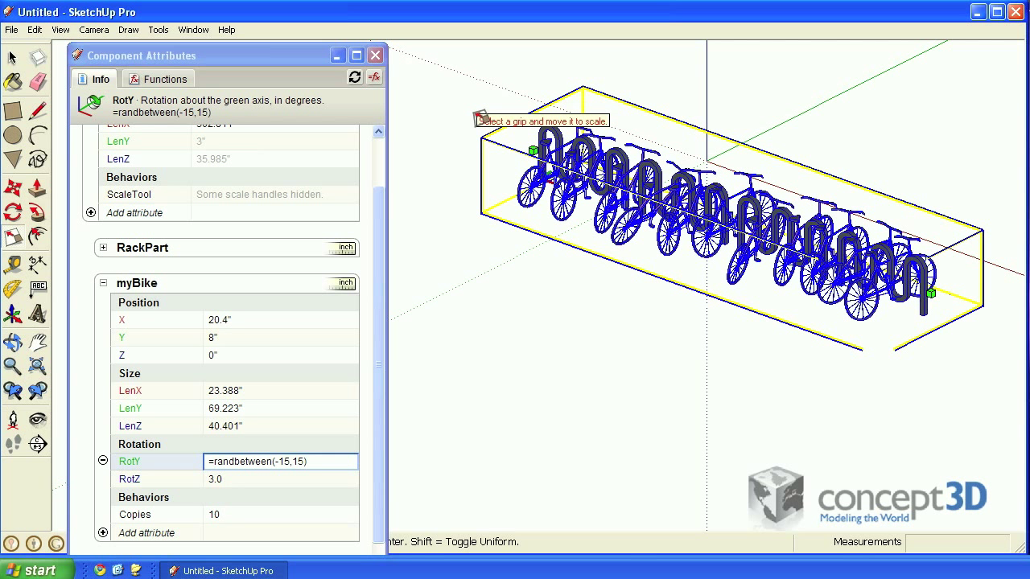
{"action": "key", "text": "f"}
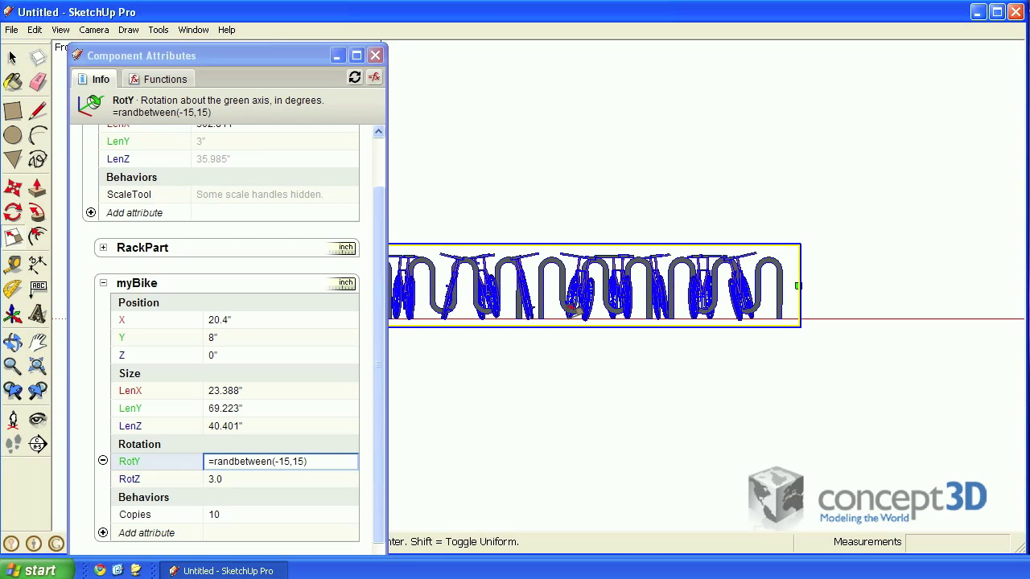
{"action": "scroll", "coordinate": [567, 323], "scroll_direction": "up", "scroll_amount": 2}
{"action": "scroll", "coordinate": [567, 323], "scroll_direction": "up", "scroll_amount": 2}
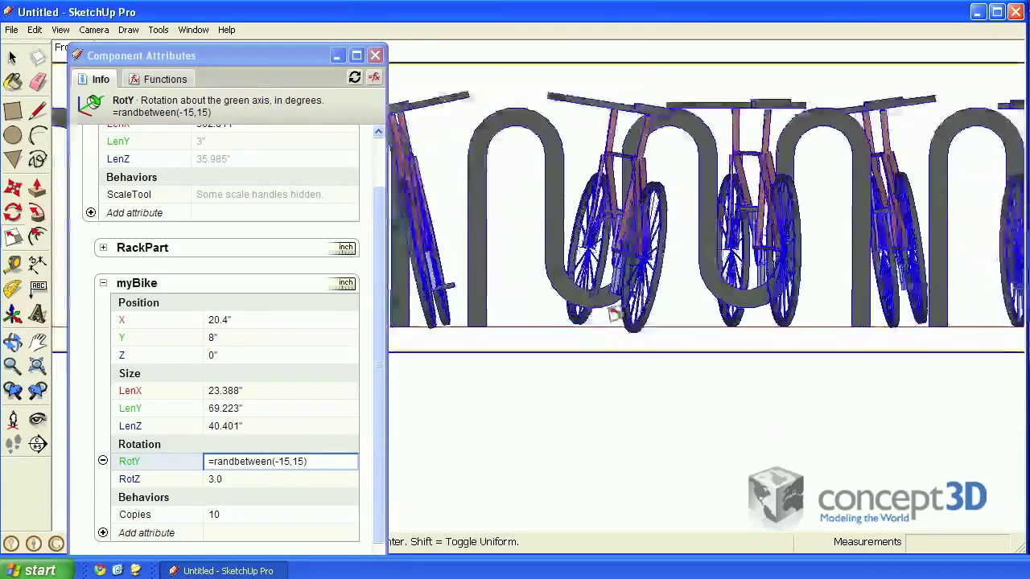
{"action": "scroll", "coordinate": [567, 323], "scroll_direction": "up", "scroll_amount": 3}
{"action": "scroll", "coordinate": [567, 323], "scroll_direction": "up", "scroll_amount": 2}
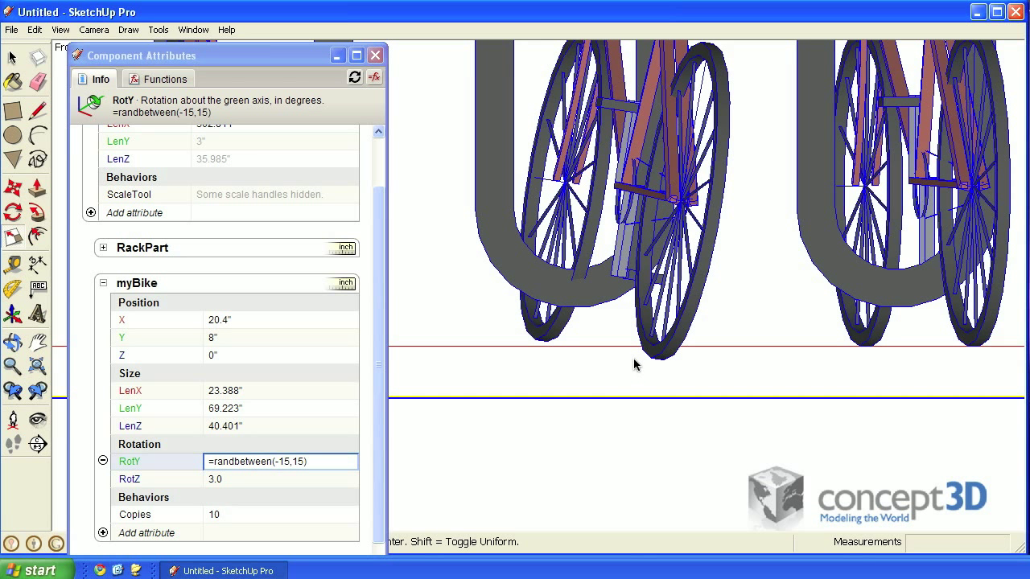
{"action": "mouse_move", "coordinate": [620, 365]}
{"action": "left_mouse_down"}
{"action": "mouse_move", "coordinate": [680, 368]}
{"action": "mouse_move", "coordinate": [644, 365]}
{"action": "mouse_move", "coordinate": [672, 360]}
{"action": "left_mouse_up"}
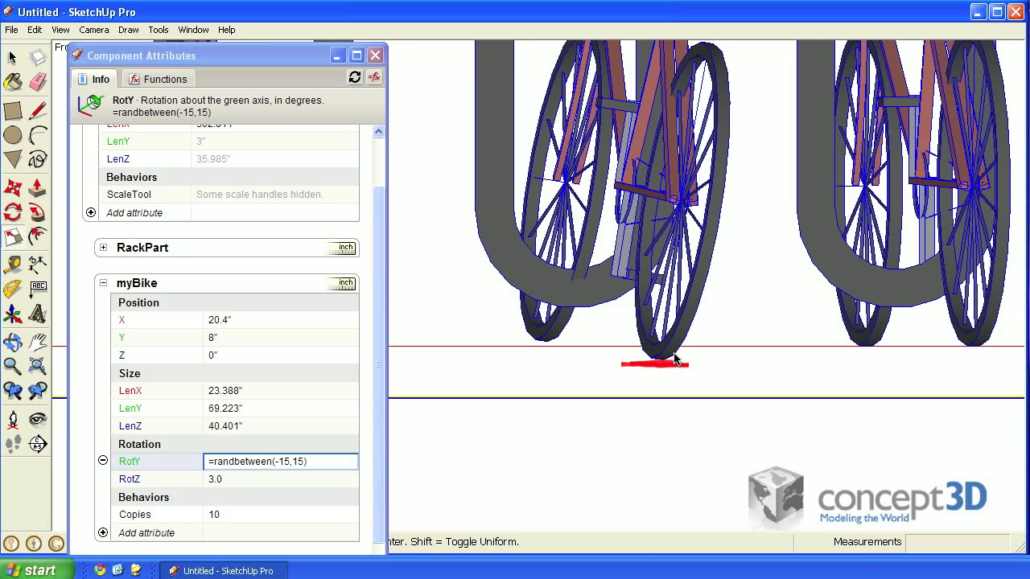
{"action": "left_click_drag", "start_coordinate": [512, 339], "coordinate": [567, 339]}
{"action": "left_click_drag", "start_coordinate": [432, 483], "coordinate": [547, 483]}
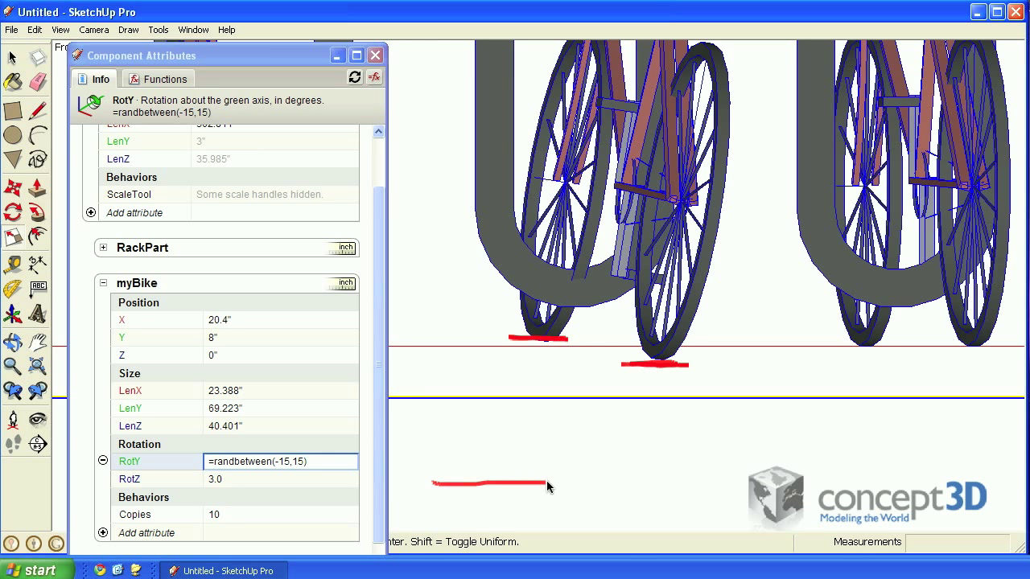
{"action": "mouse_move", "coordinate": [434, 481]}
{"action": "left_mouse_down"}
{"action": "mouse_move", "coordinate": [500, 436]}
{"action": "mouse_move", "coordinate": [440, 413]}
{"action": "mouse_move", "coordinate": [432, 481]}
{"action": "left_mouse_up"}
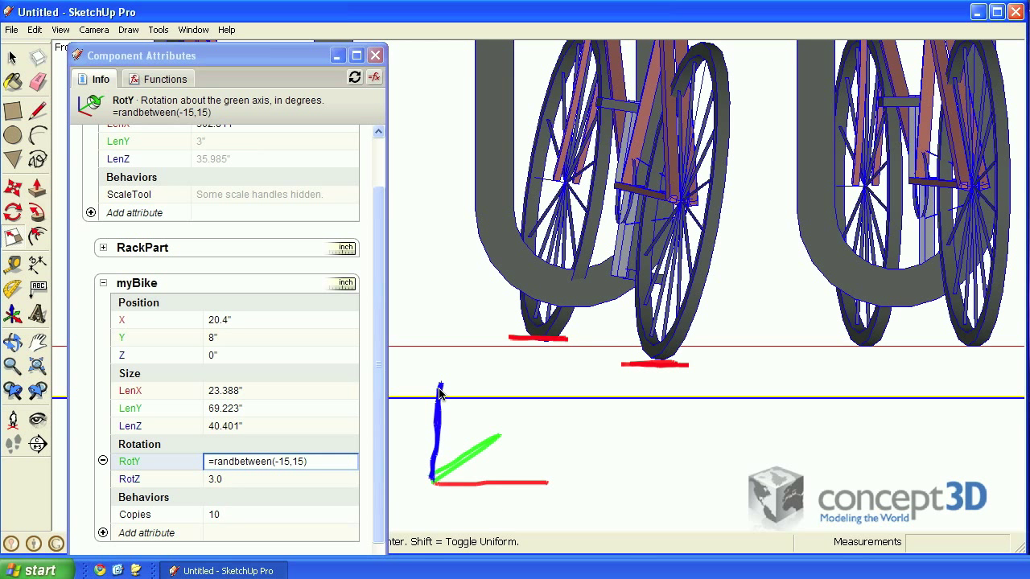
{"action": "mouse_move", "coordinate": [440, 383]}
{"action": "left_mouse_down"}
{"action": "mouse_move", "coordinate": [440, 370]}
{"action": "mouse_move", "coordinate": [413, 391]}
{"action": "mouse_move", "coordinate": [442, 407]}
{"action": "mouse_move", "coordinate": [478, 376]}
{"action": "mouse_move", "coordinate": [460, 375]}
{"action": "mouse_move", "coordinate": [452, 392]}
{"action": "mouse_move", "coordinate": [515, 414]}
{"action": "mouse_move", "coordinate": [504, 420]}
{"action": "left_mouse_up"}
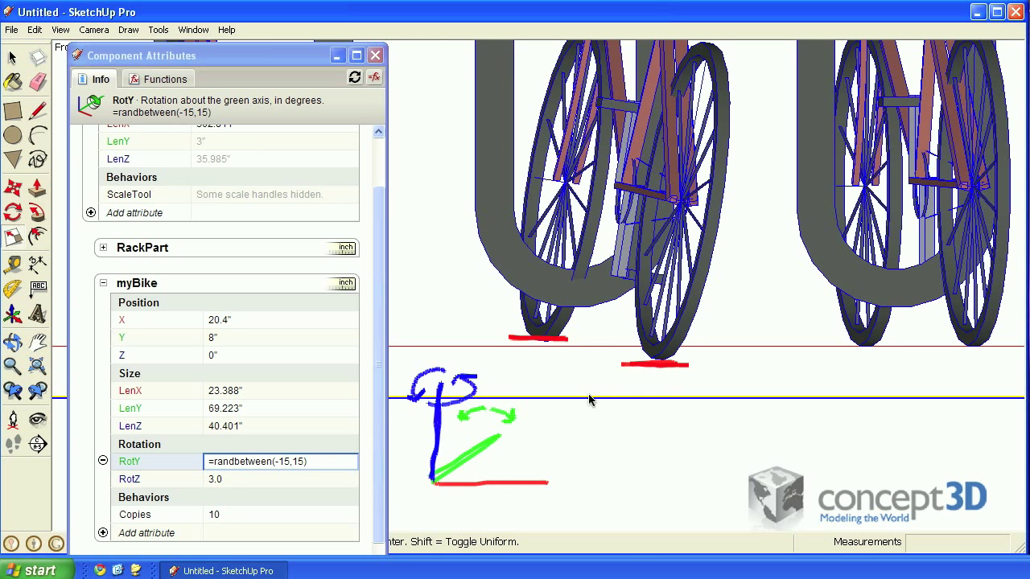
{"action": "left_click_drag", "start_coordinate": [560, 393], "coordinate": [591, 375]}
{"action": "left_click_drag", "start_coordinate": [521, 475], "coordinate": [519, 492]}
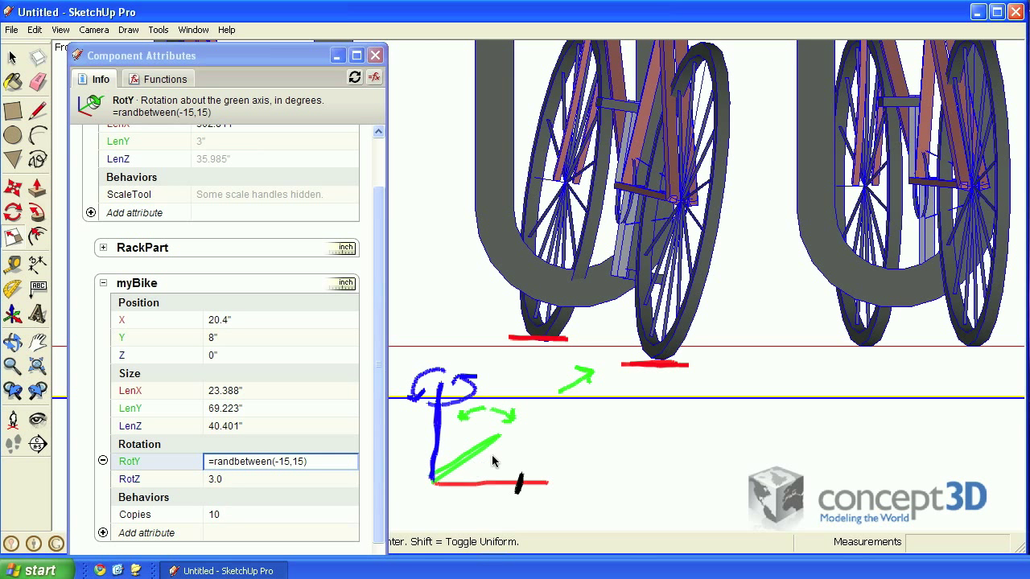
{"action": "left_click_drag", "start_coordinate": [472, 441], "coordinate": [493, 457]}
{"action": "mouse_move", "coordinate": [431, 427]}
{"action": "left_mouse_down"}
{"action": "mouse_move", "coordinate": [447, 438]}
{"action": "mouse_move", "coordinate": [433, 458]}
{"action": "left_mouse_up"}
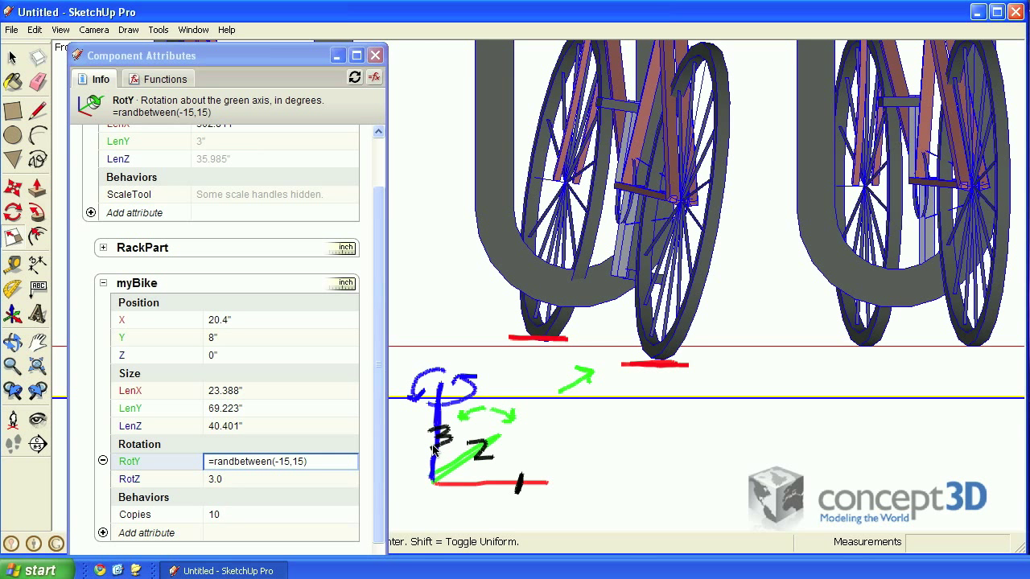
{"action": "left_click_drag", "start_coordinate": [435, 443], "coordinate": [444, 447]}
{"action": "mouse_move", "coordinate": [529, 449]}
{"action": "left_mouse_down"}
{"action": "mouse_move", "coordinate": [565, 439]}
{"action": "mouse_move", "coordinate": [537, 451]}
{"action": "mouse_move", "coordinate": [544, 459]}
{"action": "left_mouse_up"}
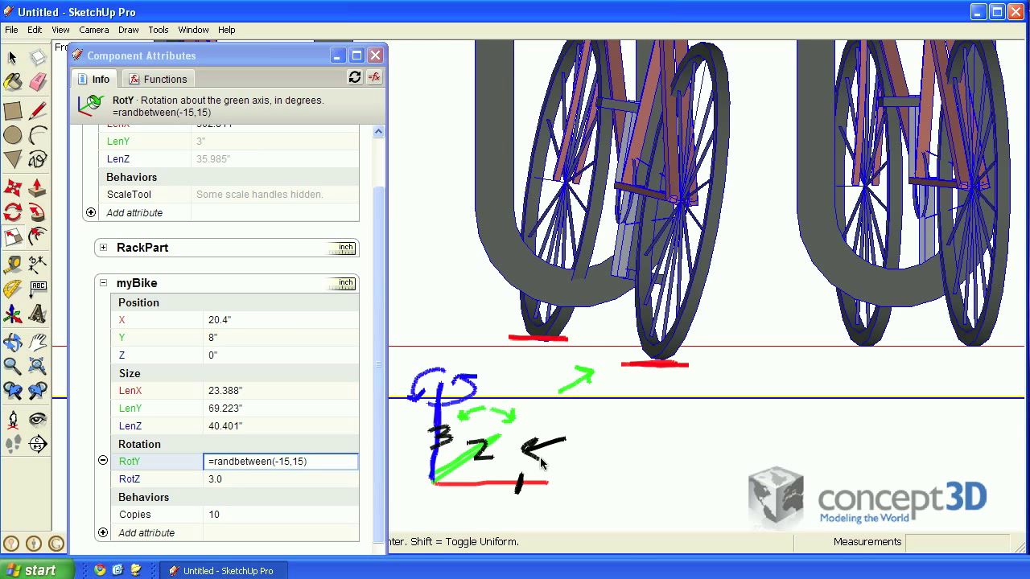
{"action": "key", "text": "Escape"}
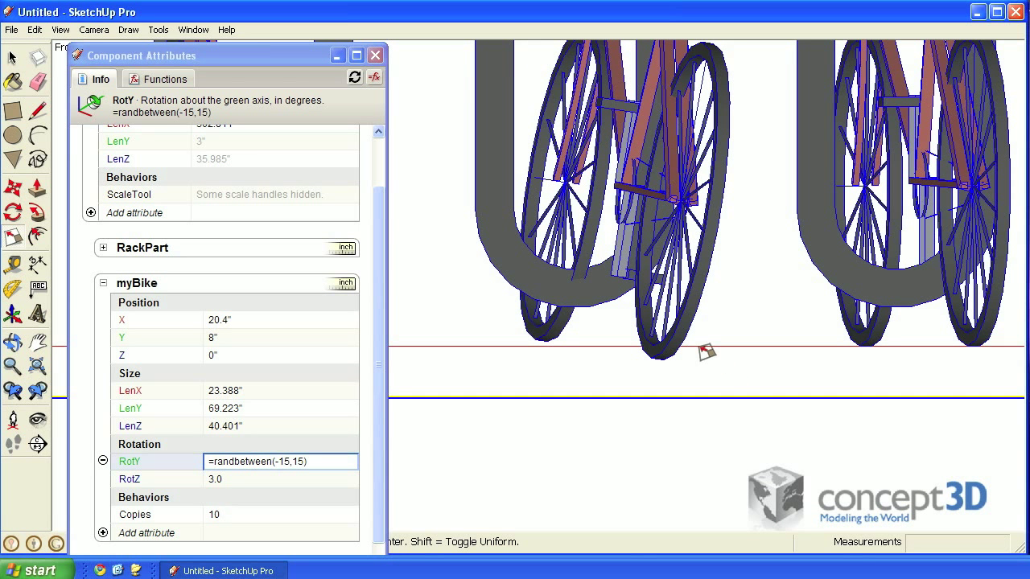
Zoom out and orbit to a perspective view showing all the tilted bikes in the rack
{"action": "scroll", "coordinate": [695, 350], "scroll_direction": "down", "scroll_amount": 3}
{"action": "scroll", "coordinate": [693, 348], "scroll_direction": "down", "scroll_amount": 2}
{"action": "scroll", "coordinate": [692, 345], "scroll_direction": "down", "scroll_amount": 3}
{"action": "scroll", "coordinate": [689, 344], "scroll_direction": "down", "scroll_amount": 2}
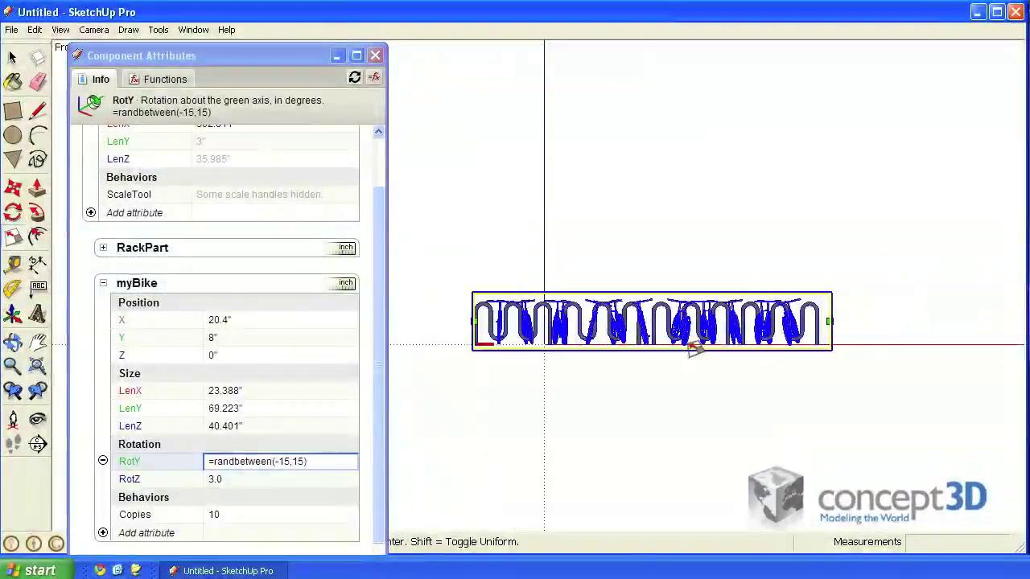
{"action": "mouse_move", "coordinate": [690, 346]}
{"action": "middle_mouse_down"}
{"action": "mouse_move", "coordinate": [592, 411]}
{"action": "mouse_move", "coordinate": [550, 464]}
{"action": "mouse_move", "coordinate": [560, 501]}
{"action": "middle_mouse_up"}
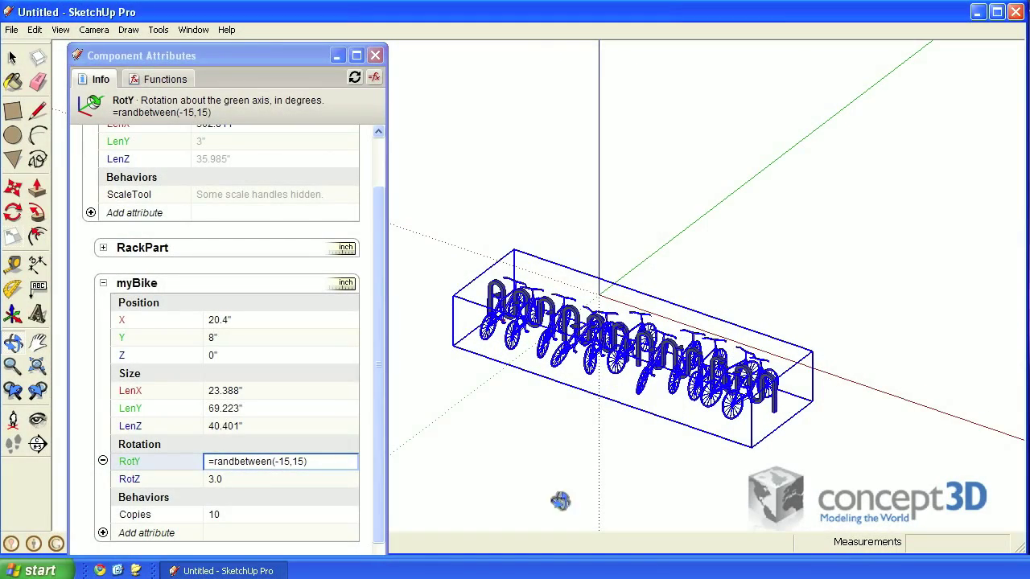